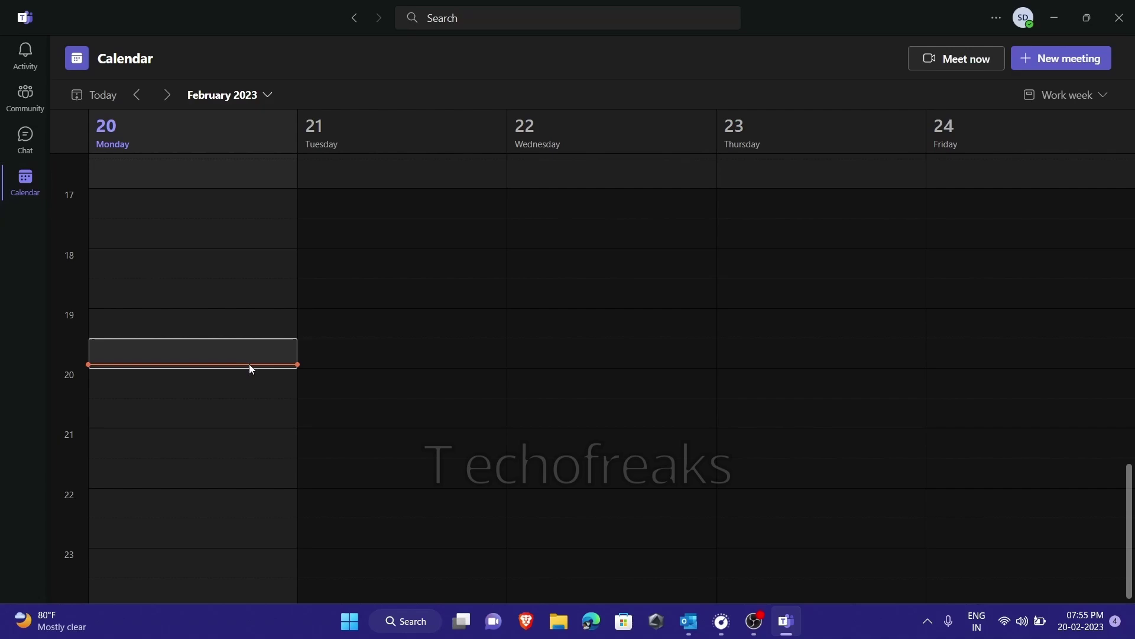
Create a new Teams calendar meeting titled 'Demo' and move on to its attendees.
click(1082, 66)
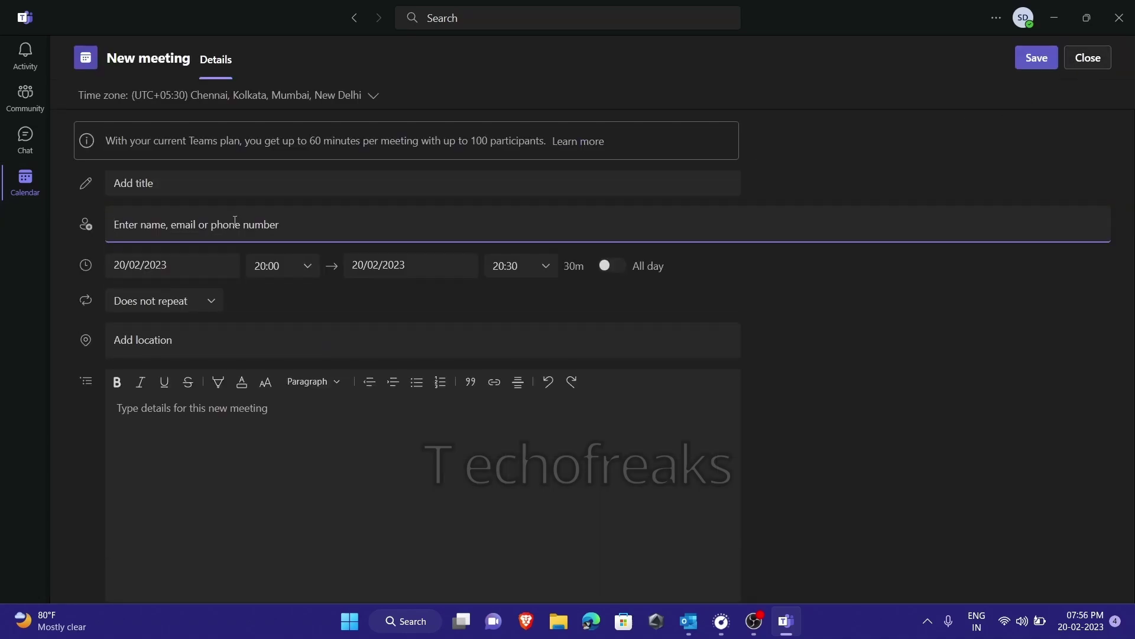
click(203, 184)
text(Demo)
click(194, 221)
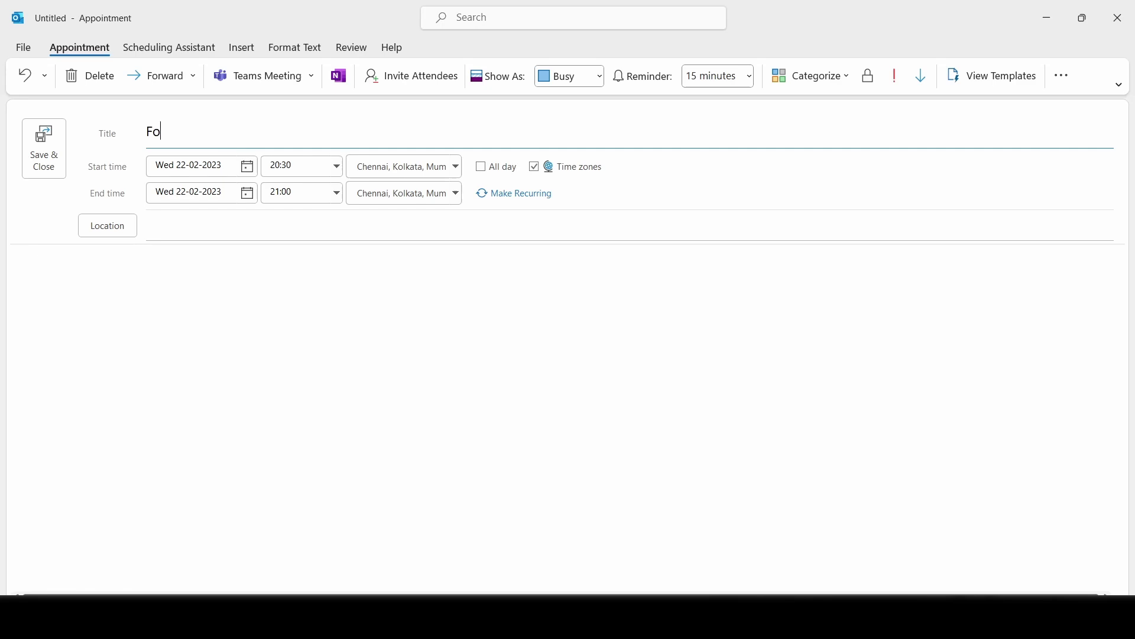
Title the appointment 'Focusing time' and show it as Out of Office.
text(cusing time)
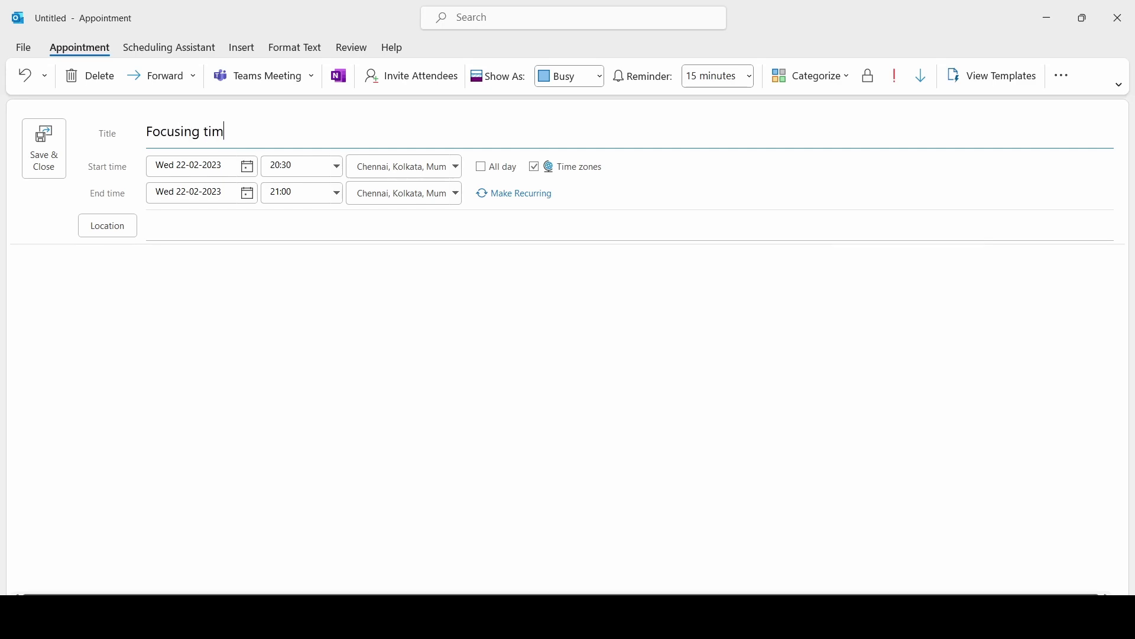
click(172, 226)
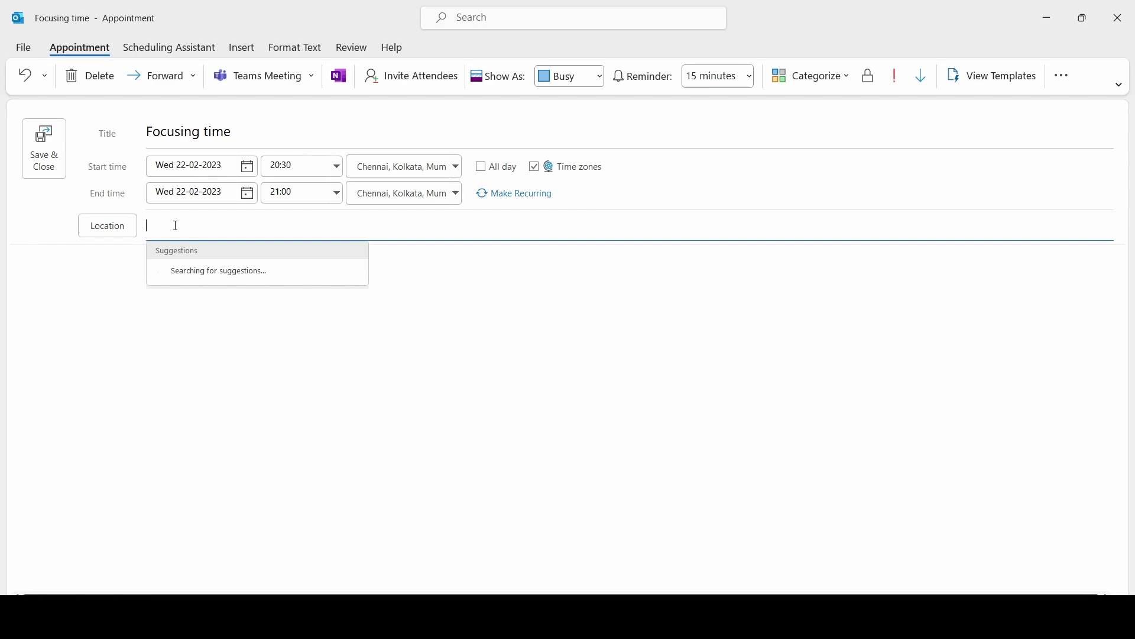
click(131, 312)
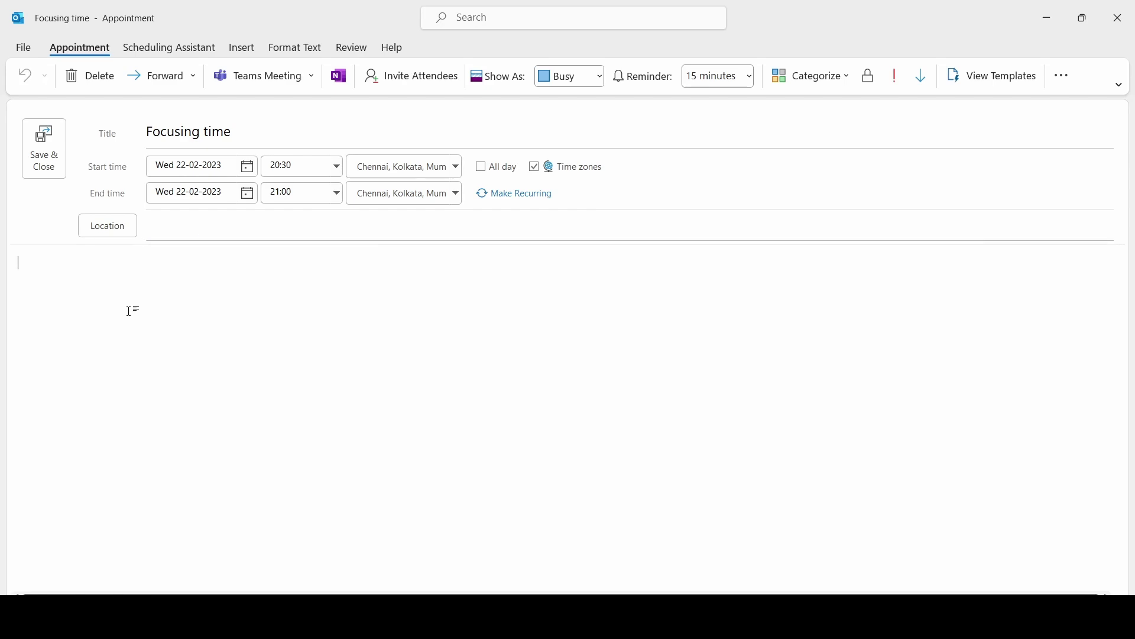
click(599, 79)
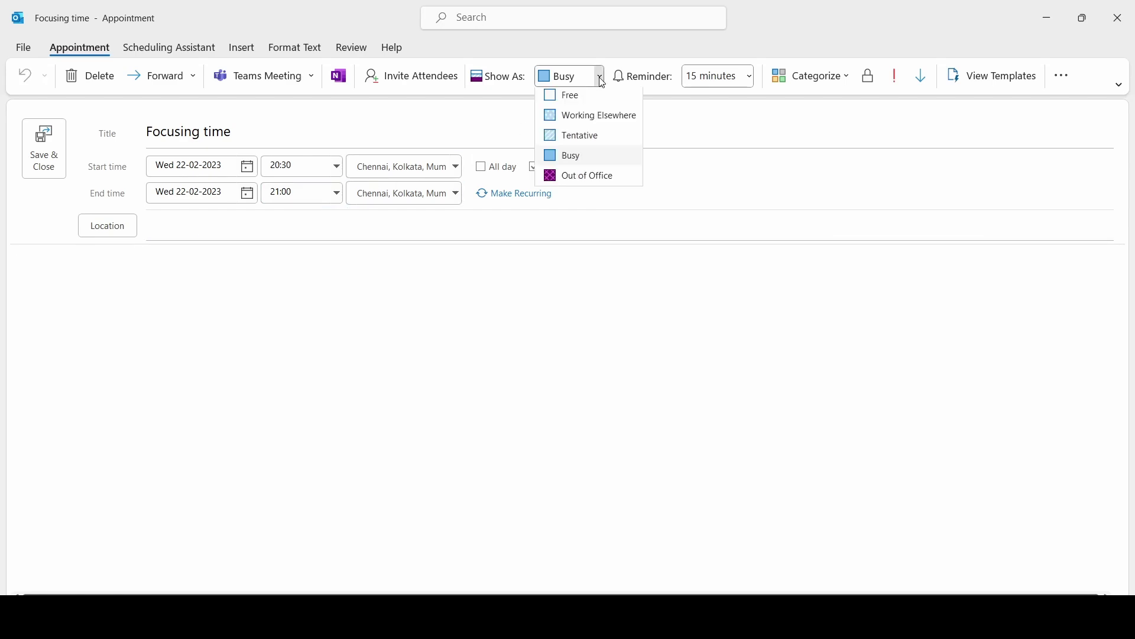
click(572, 181)
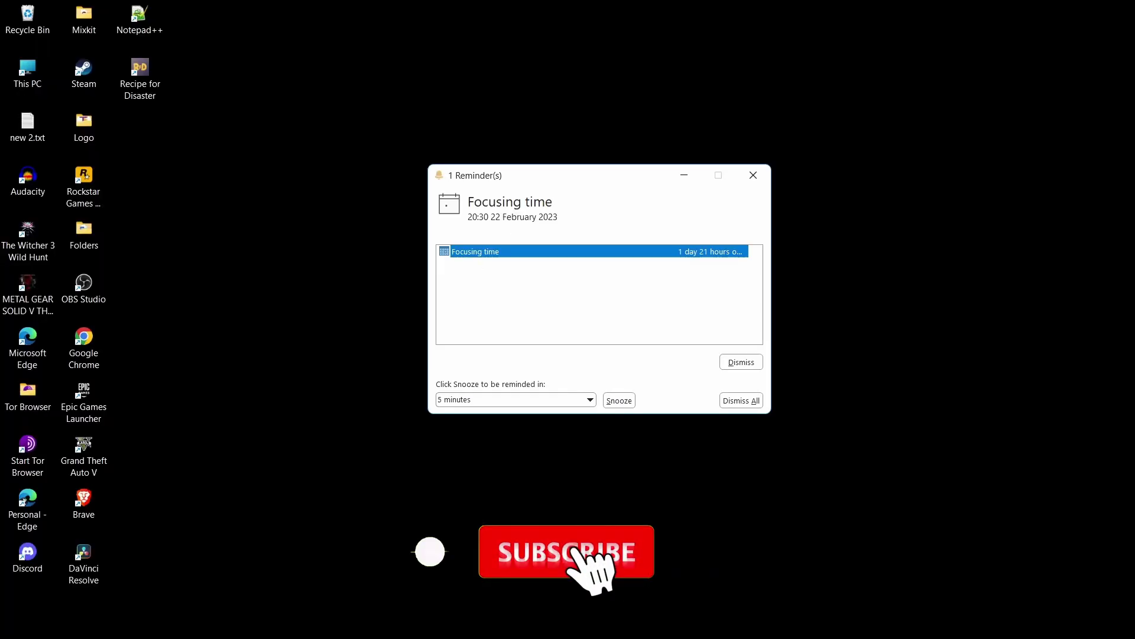
Check the Focusing time appointment on the 22 February calendar.
click(685, 545)
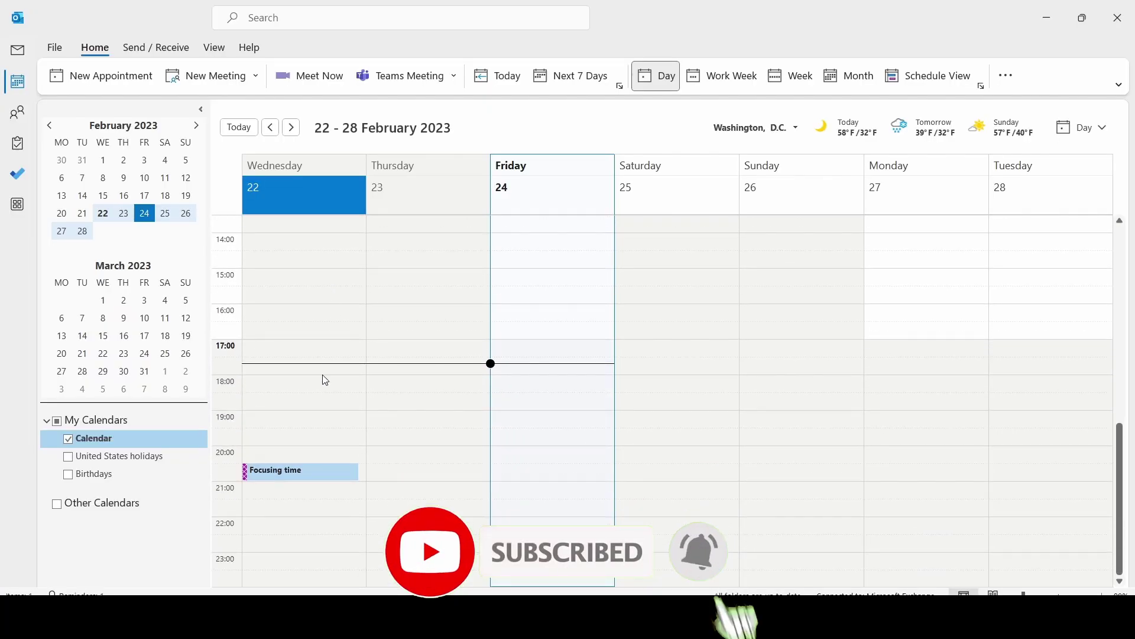
click(302, 471)
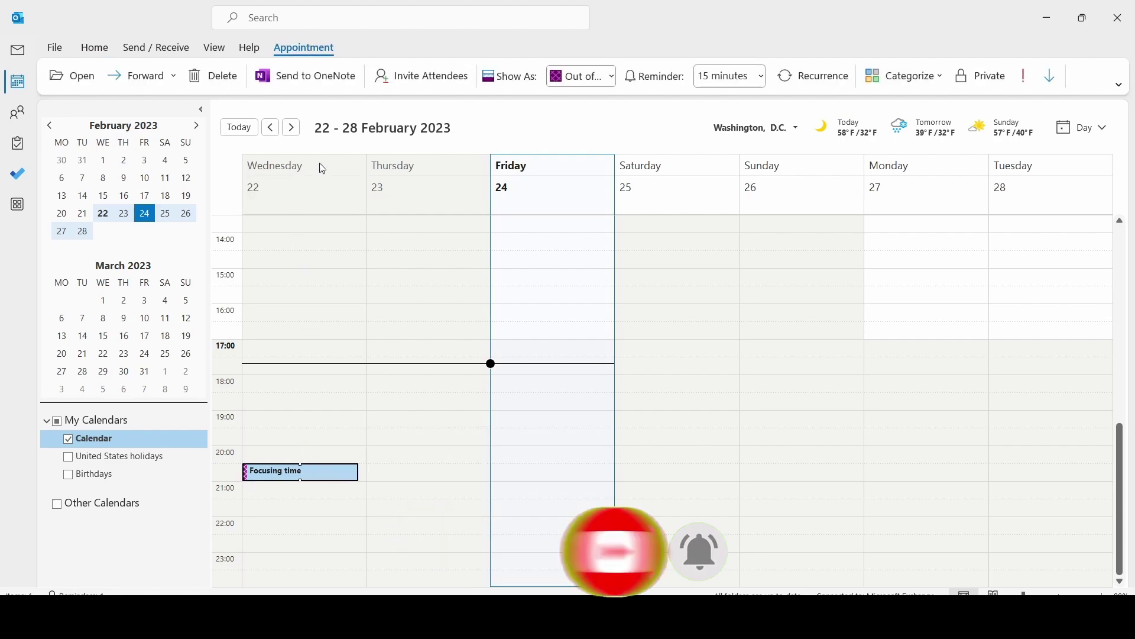
click(488, 365)
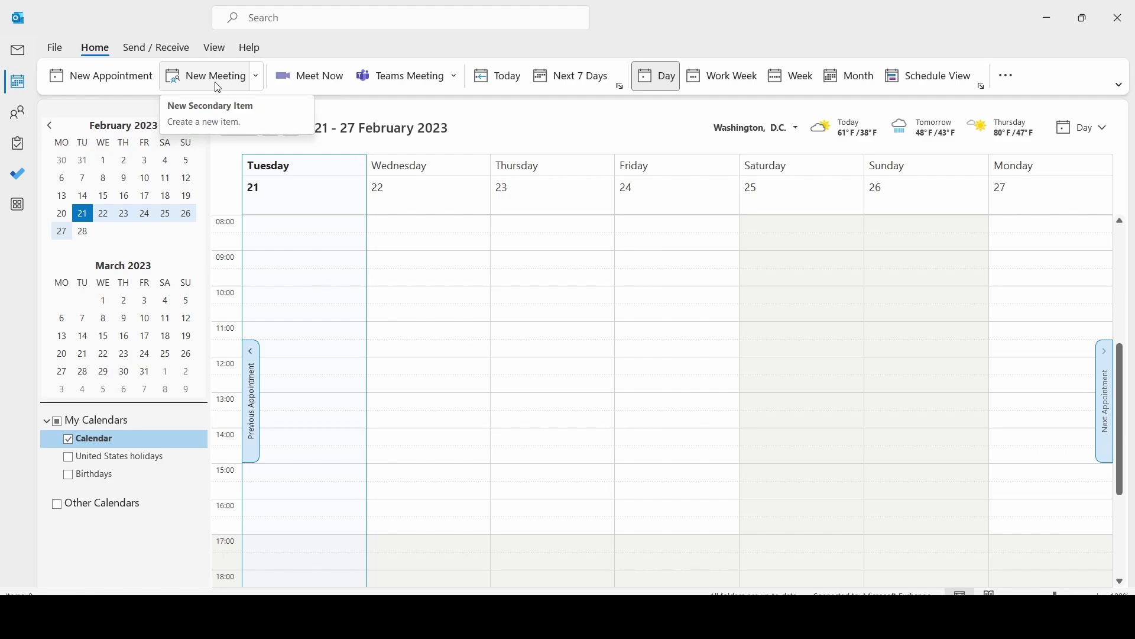
click(218, 87)
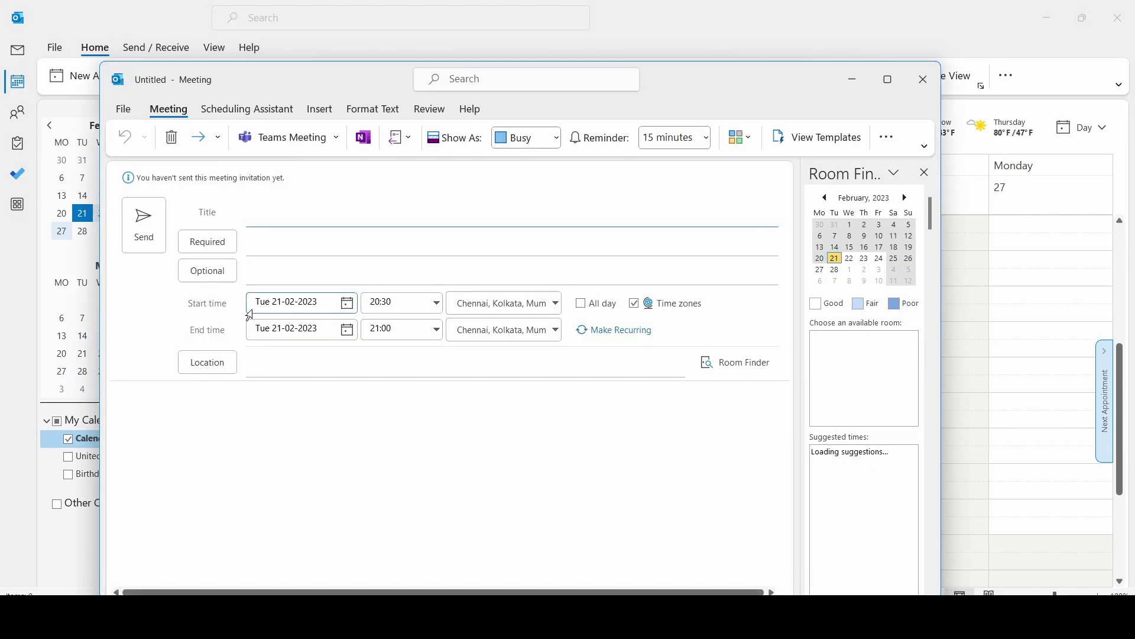
click(263, 363)
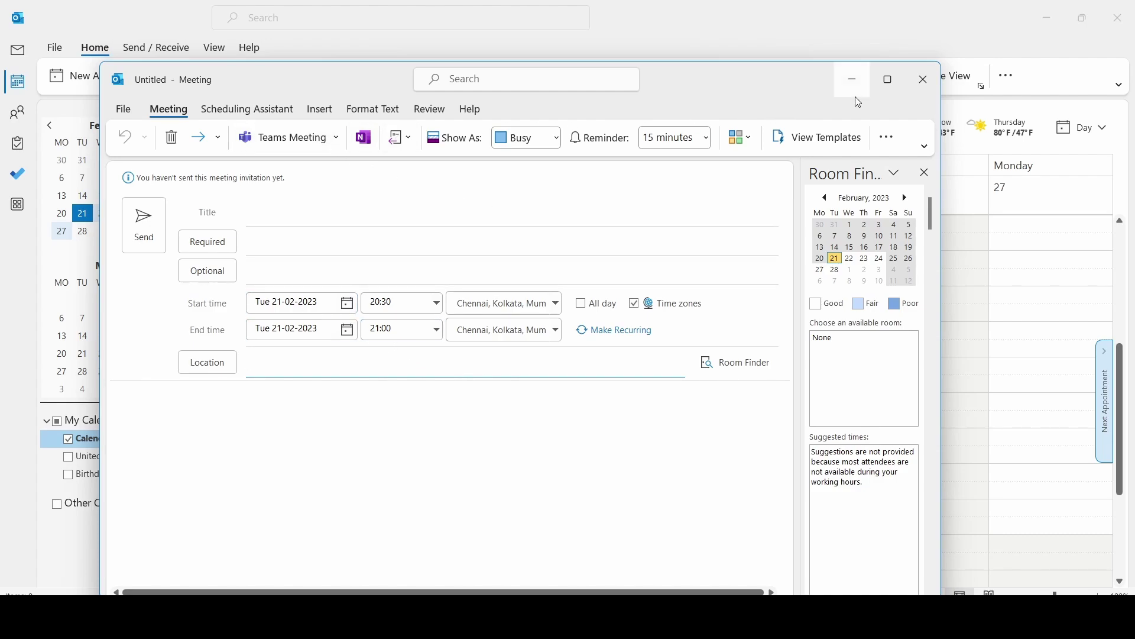
click(924, 89)
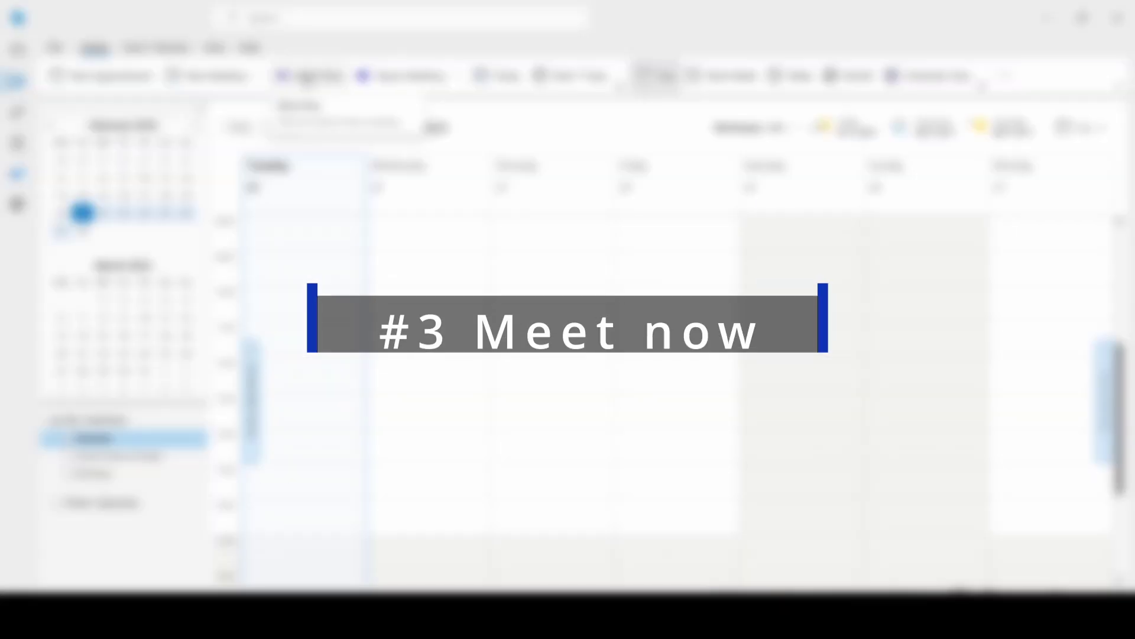
click(308, 79)
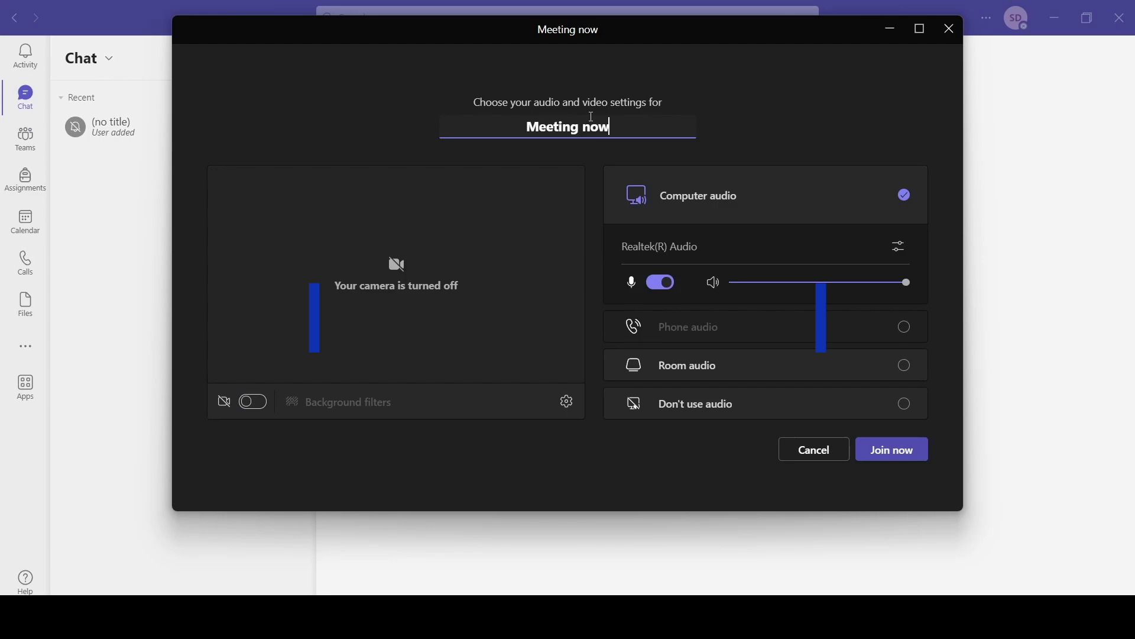
drag(608, 41, 600, 88)
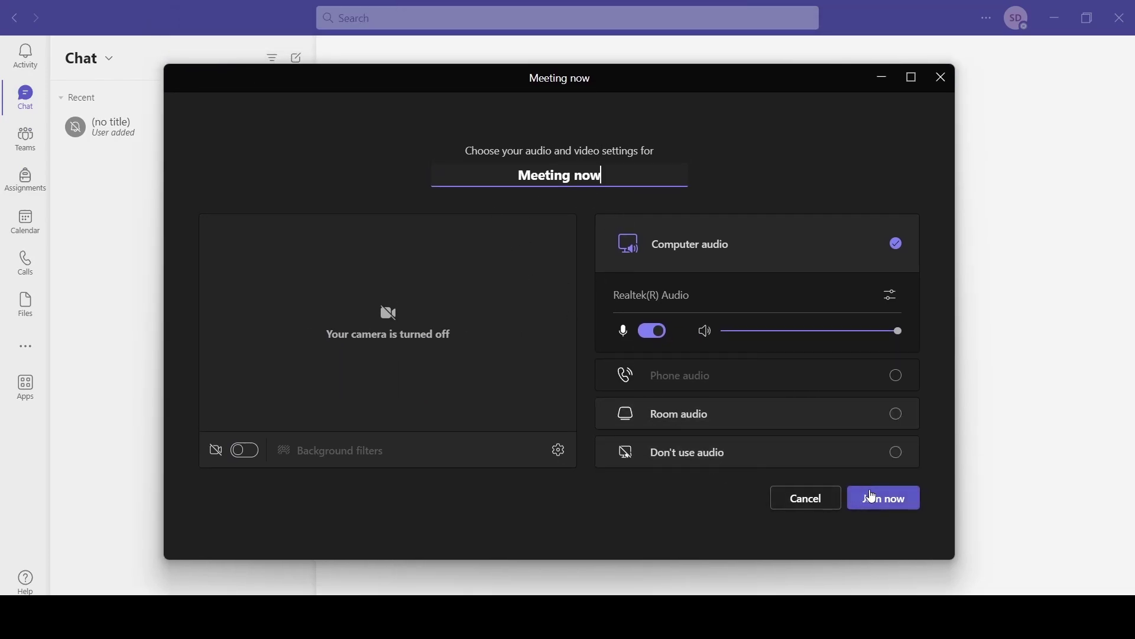
click(934, 87)
click(1118, 20)
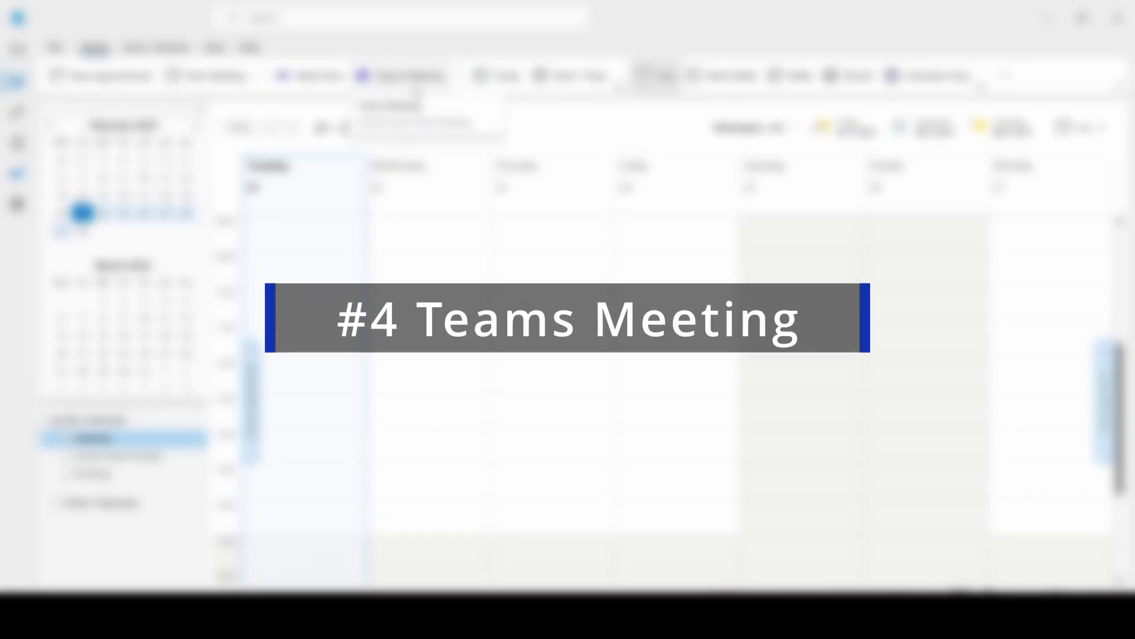
Create a maximized Teams meeting and retitle it from 'Demo' to 'Fun friday'.
click(398, 77)
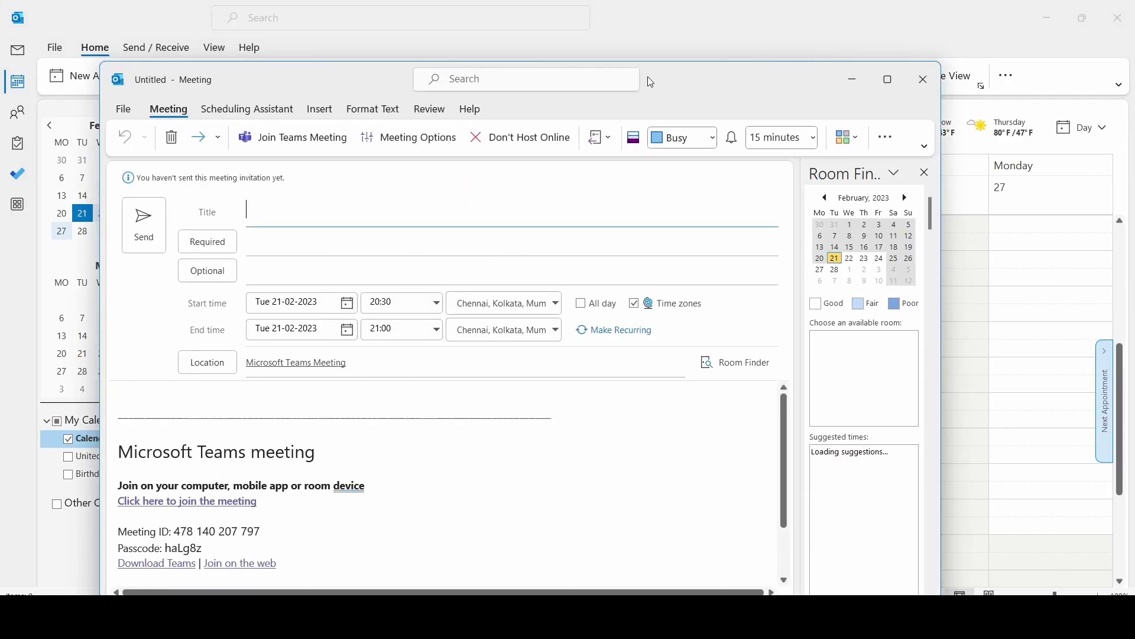
drag(397, 79, 414, 5)
text(Demo)
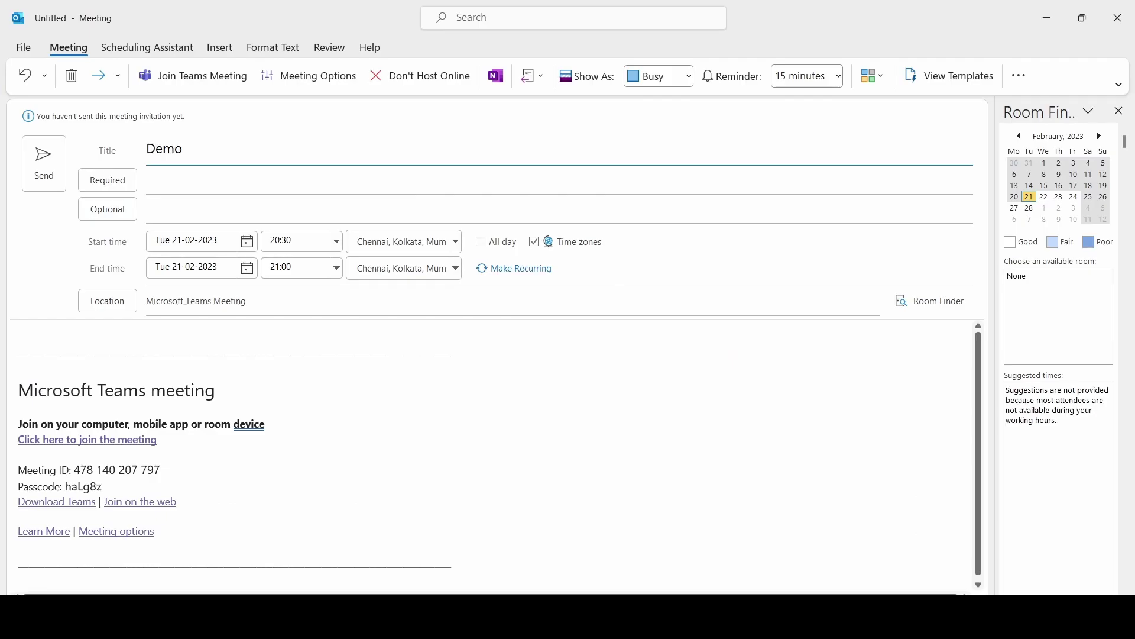
double_click(173, 156)
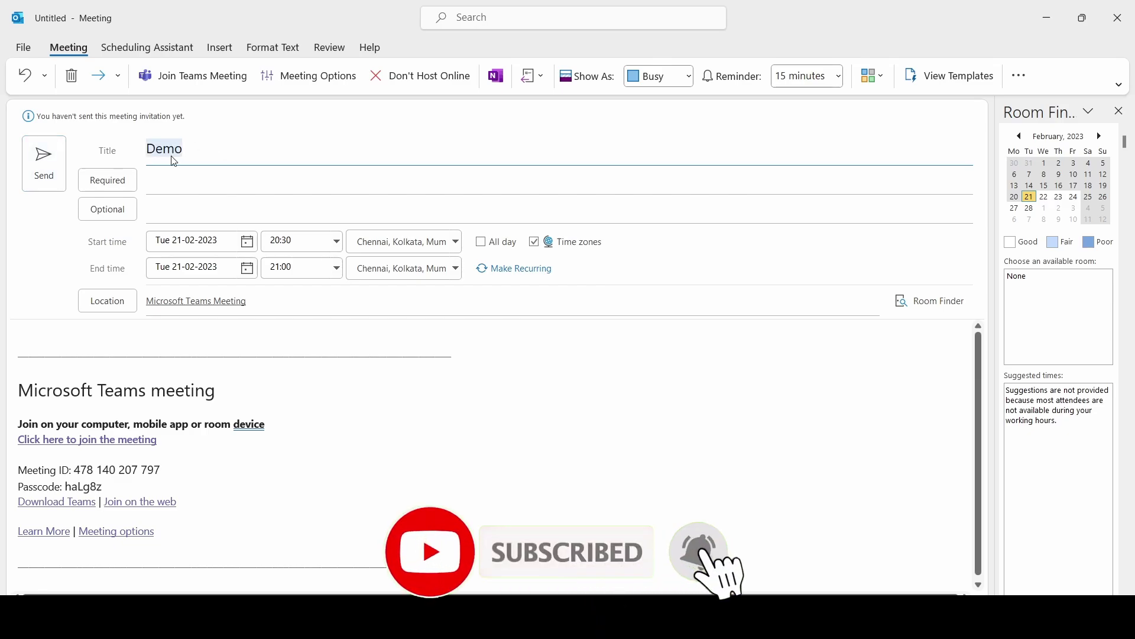
text(Fun dr)
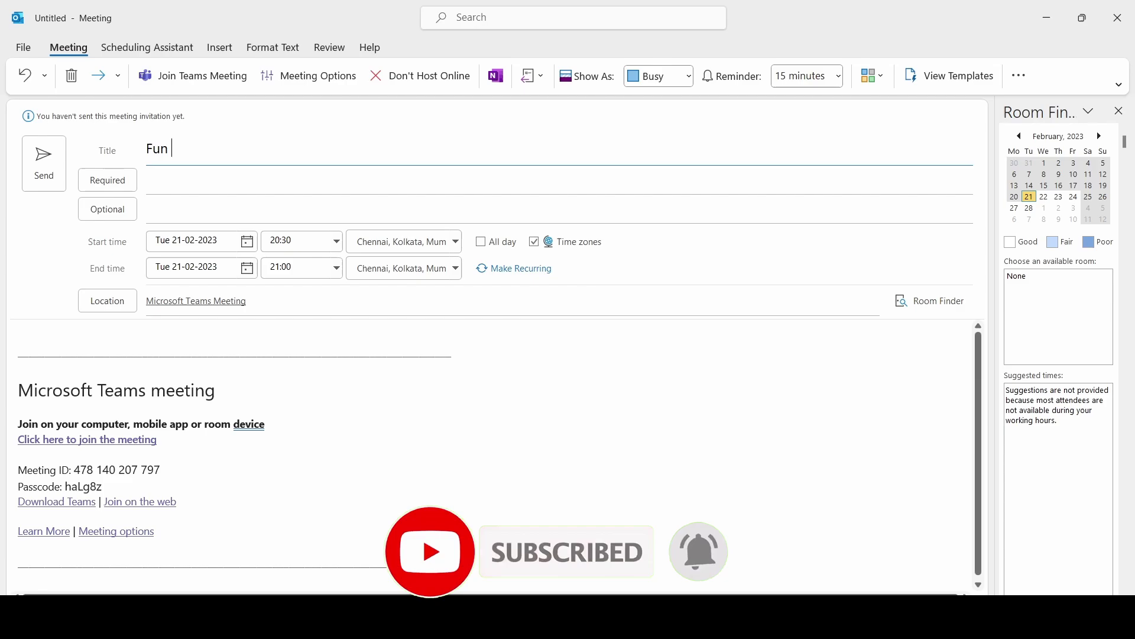
key(BackSpace)
key(BackSpace)
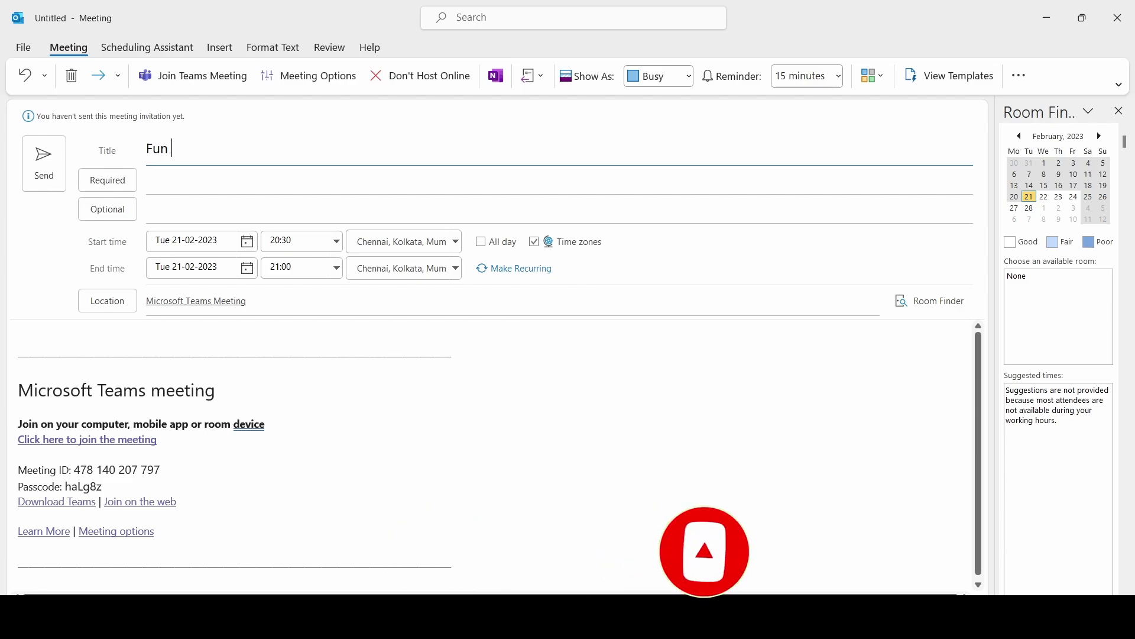
text(friday)
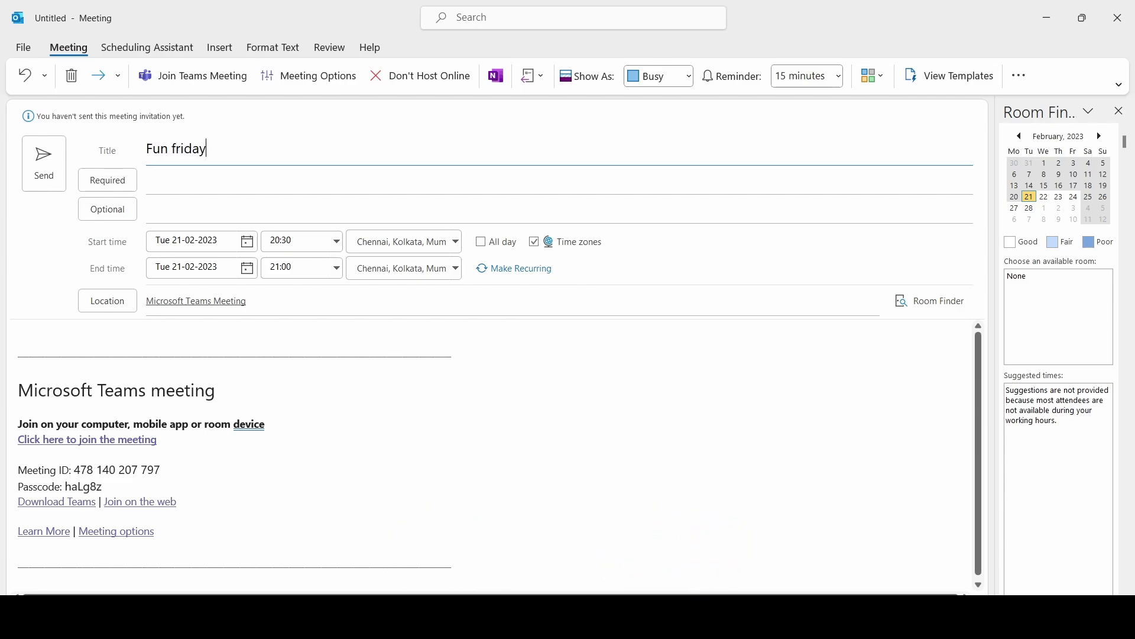
Add the suggested contact as required attendee and set the start date to 22 February.
click(182, 177)
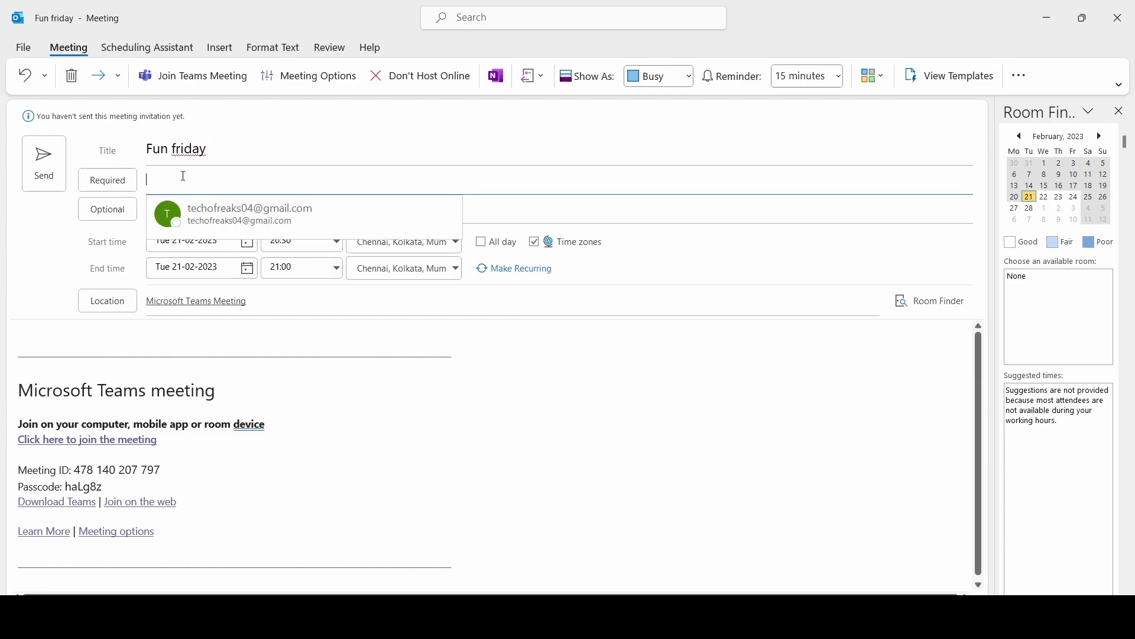
click(219, 214)
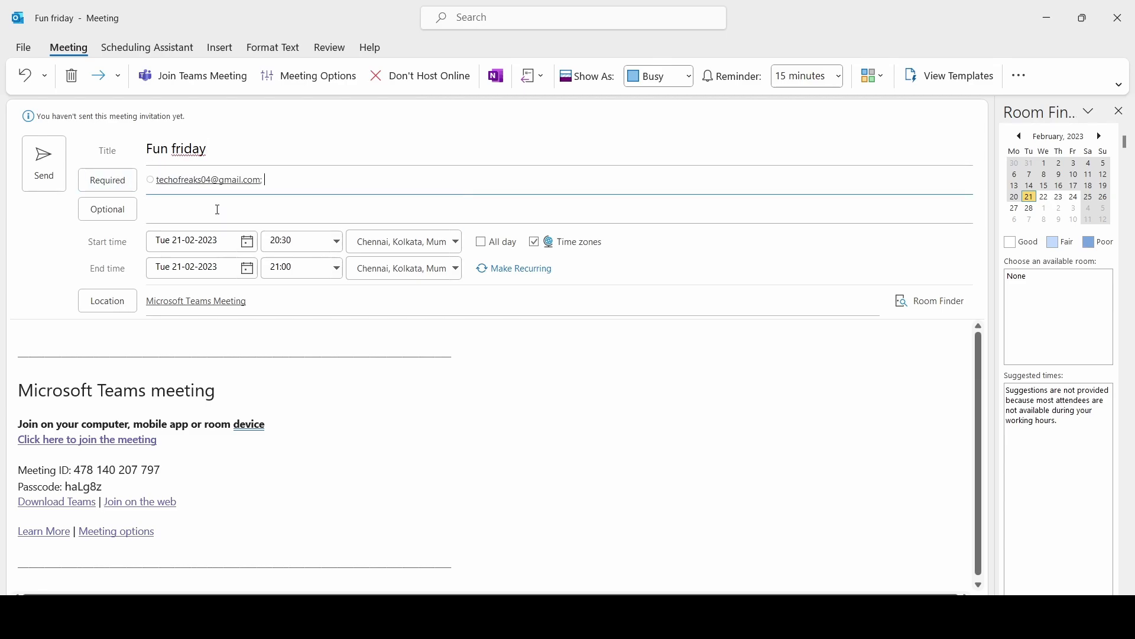
click(246, 243)
click(165, 347)
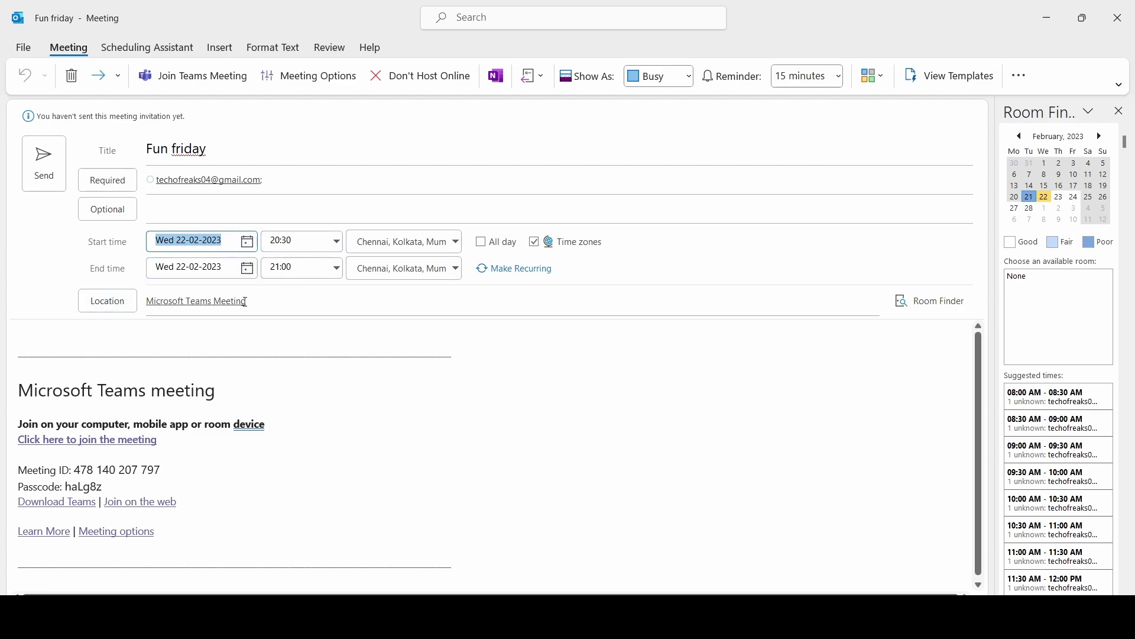
drag(175, 534, 19, 384)
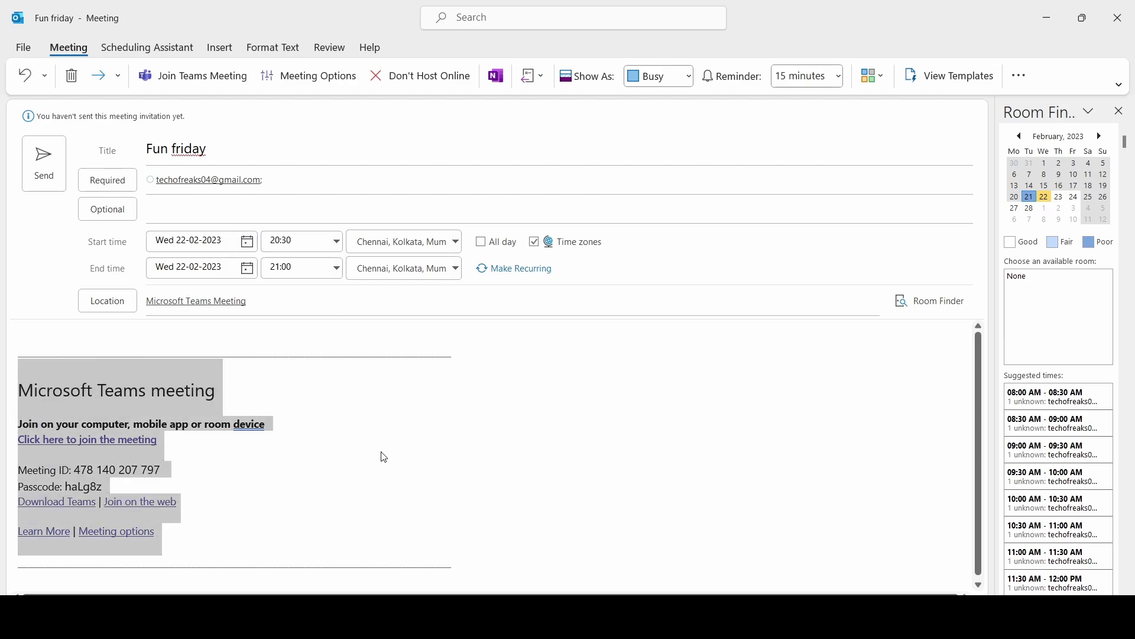
Remove the existing Teams meeting and add a freshly generated Teams meeting instead.
click(328, 389)
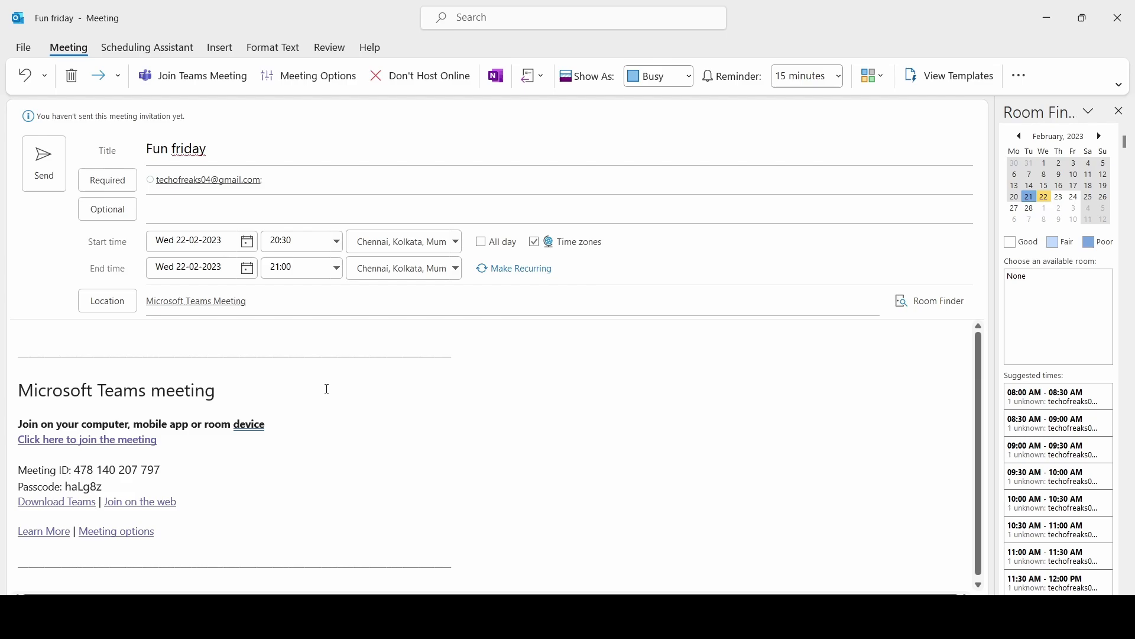
click(397, 88)
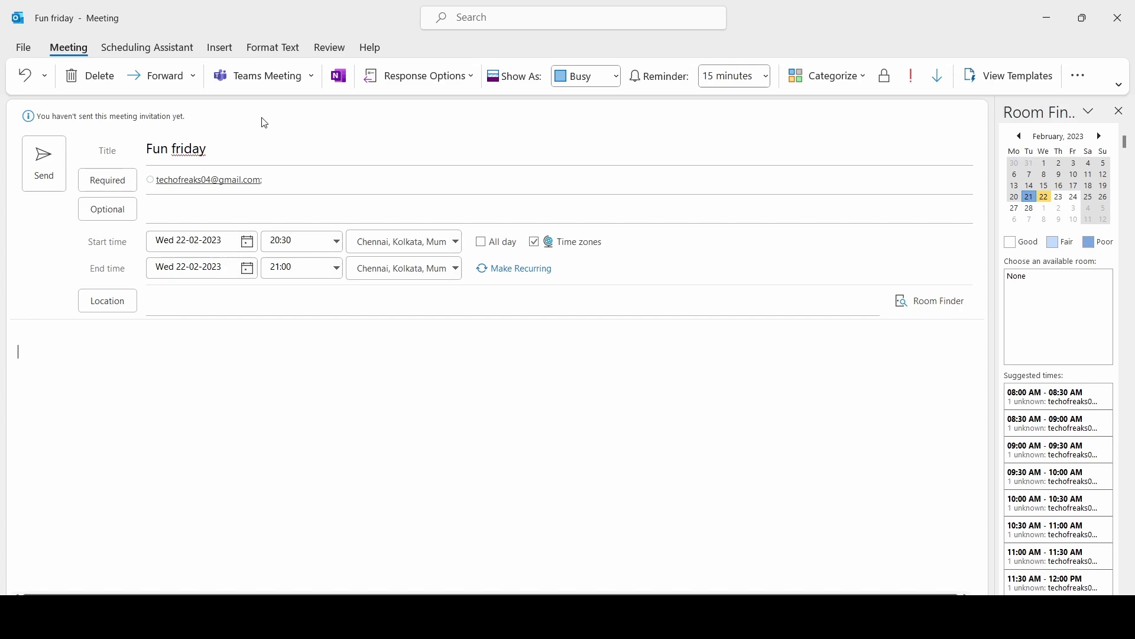
click(258, 88)
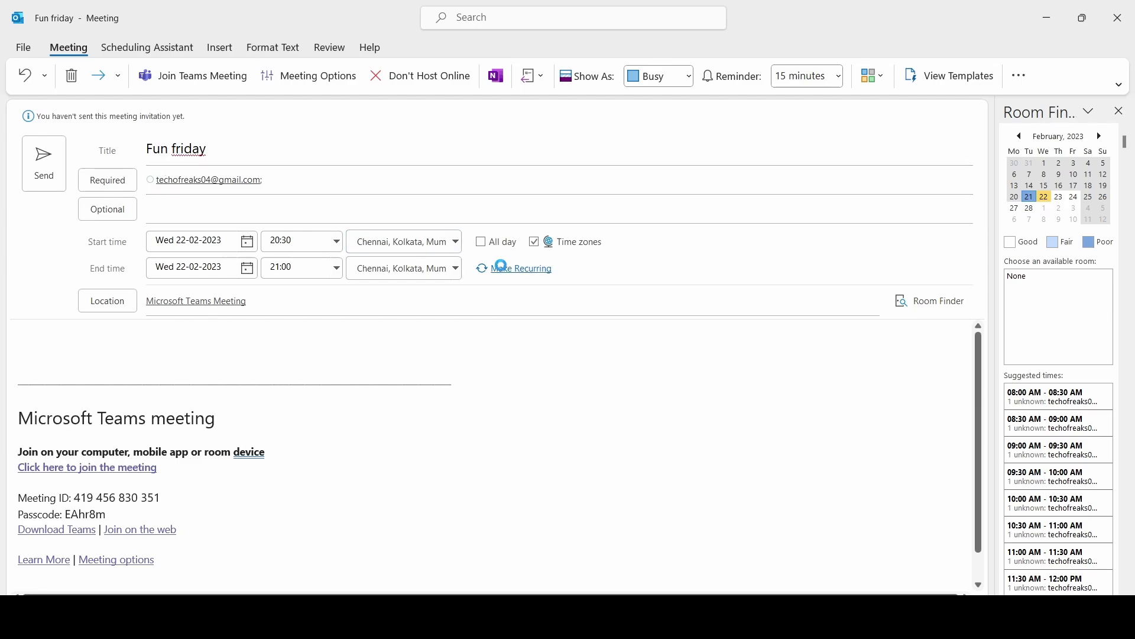
Make the meeting recur weekly on Friday only, 20:30–21:00, with no end date.
click(502, 269)
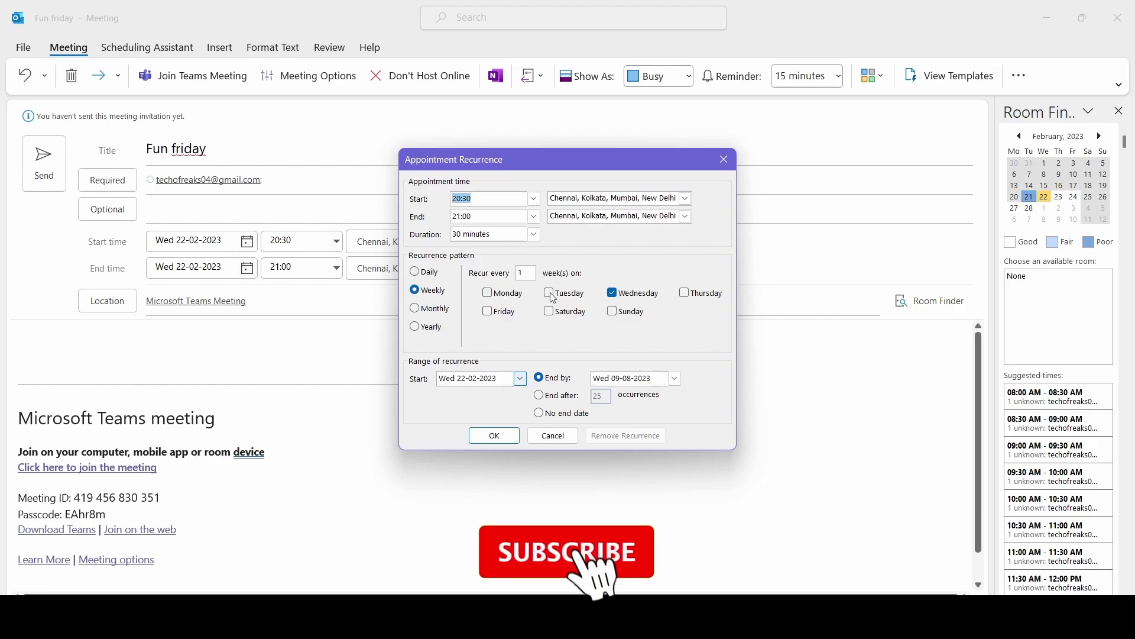
click(617, 293)
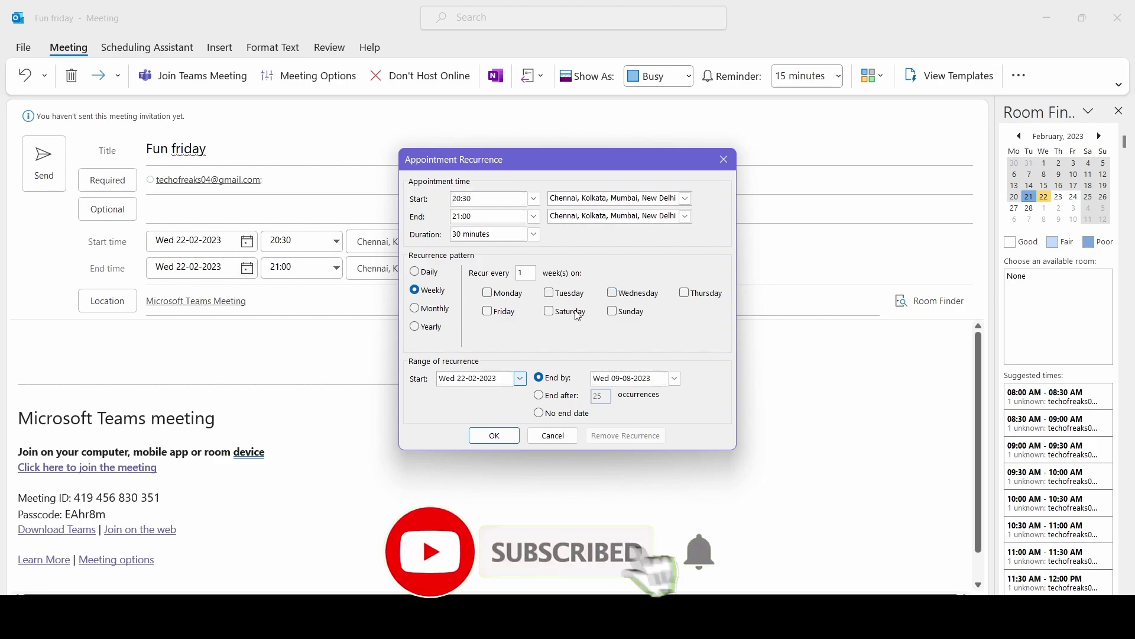
click(488, 313)
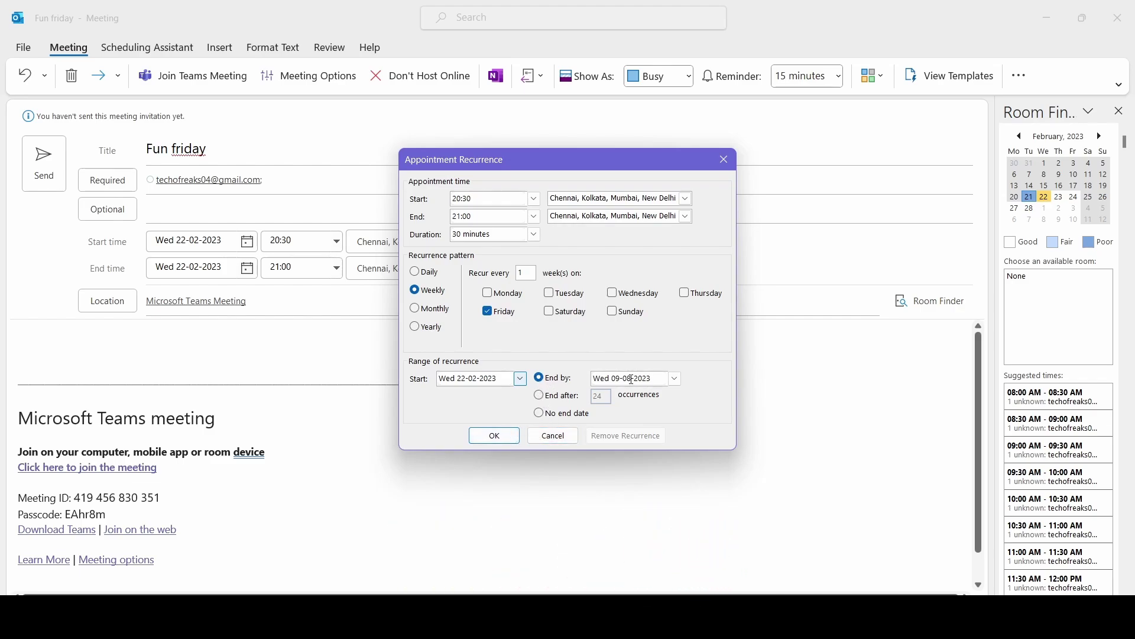
drag(656, 380, 598, 383)
click(537, 396)
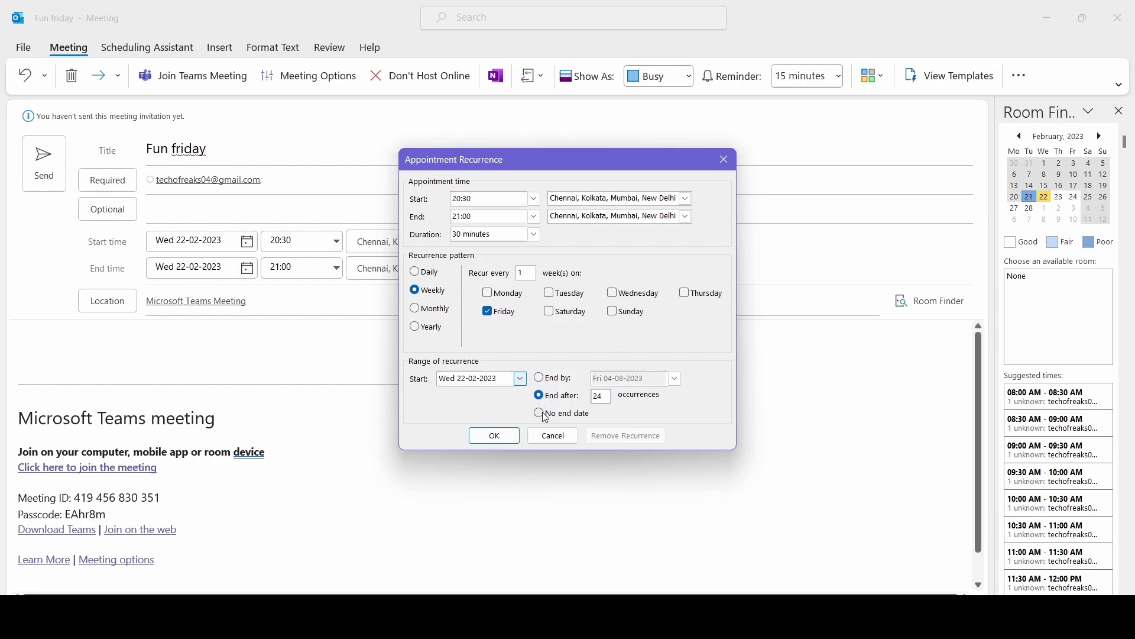
click(544, 415)
click(504, 437)
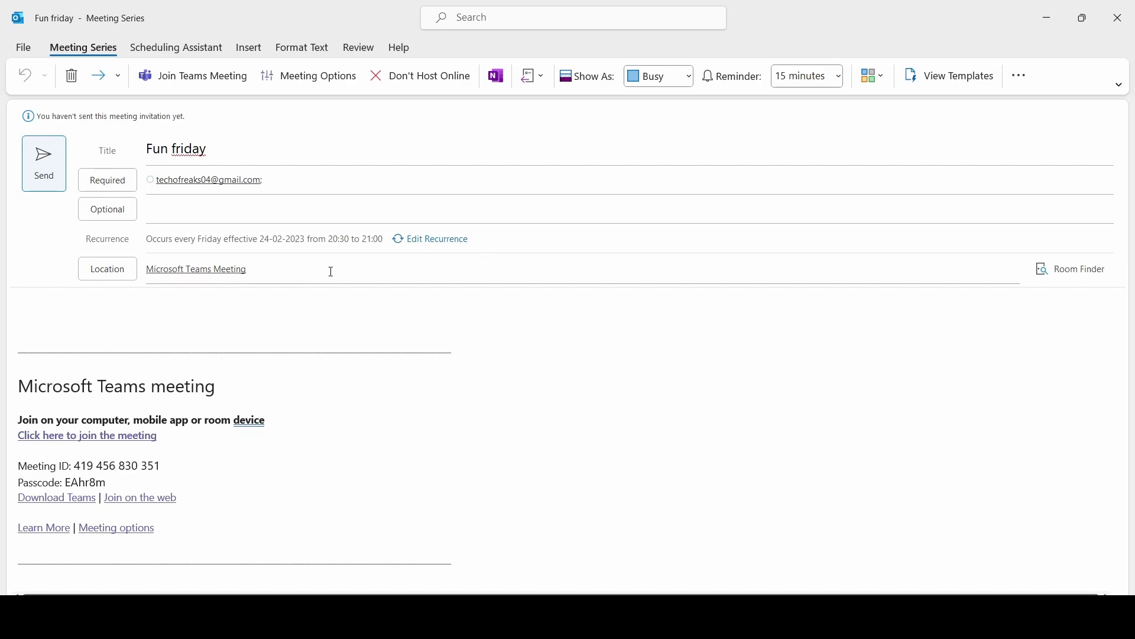
Type 'HI,', 'Join the fun Friday,' and 'BR//DST' on separate lines above the Teams details.
click(251, 308)
text(HI,)
key(Return)
text(Join the fundriday)
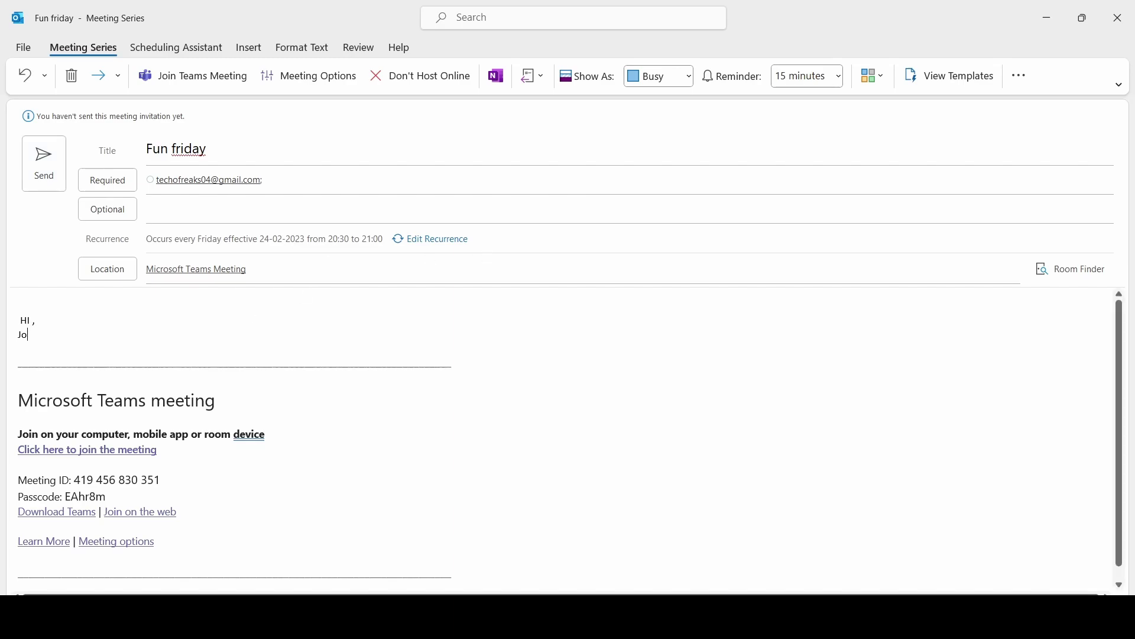
key(BackSpace)
key(BackSpace)
key(BackSpace)
key(BackSpace)
key(BackSpace)
key(BackSpace)
text(Friday ,)
key(Return)
text(BR//DST)
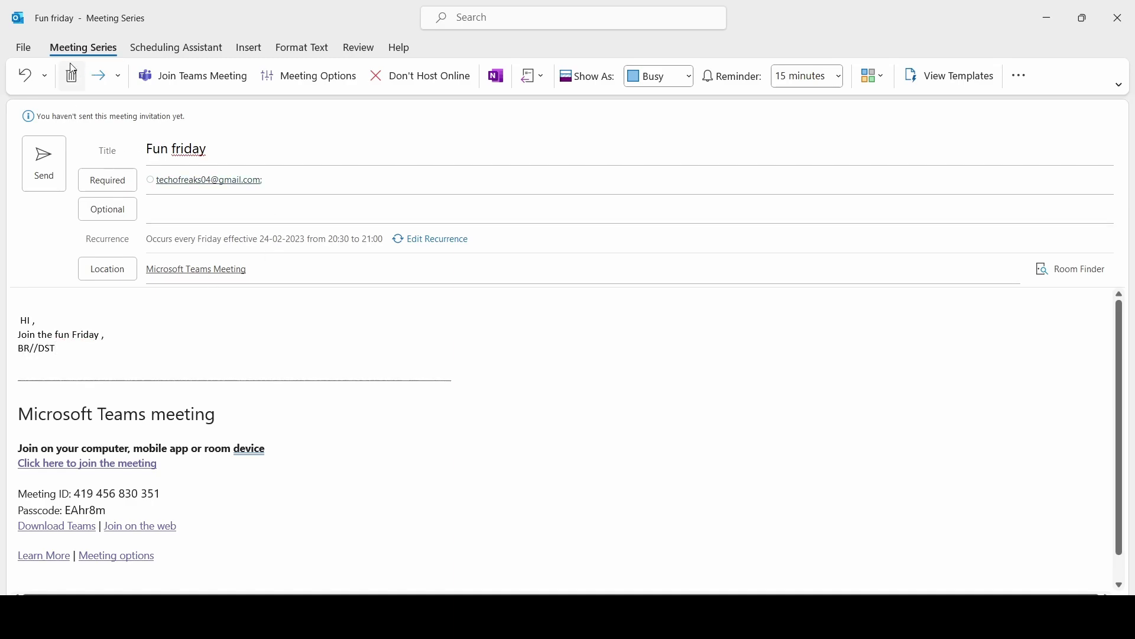
click(120, 77)
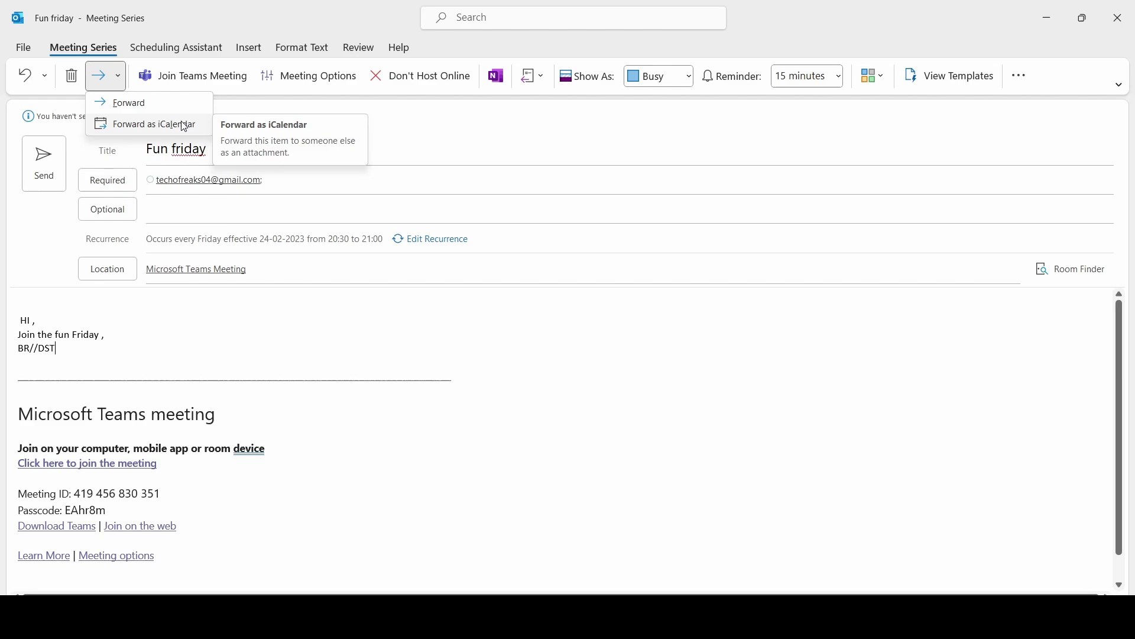
Change the series' Show As status from Busy to Working Elsewhere.
click(372, 362)
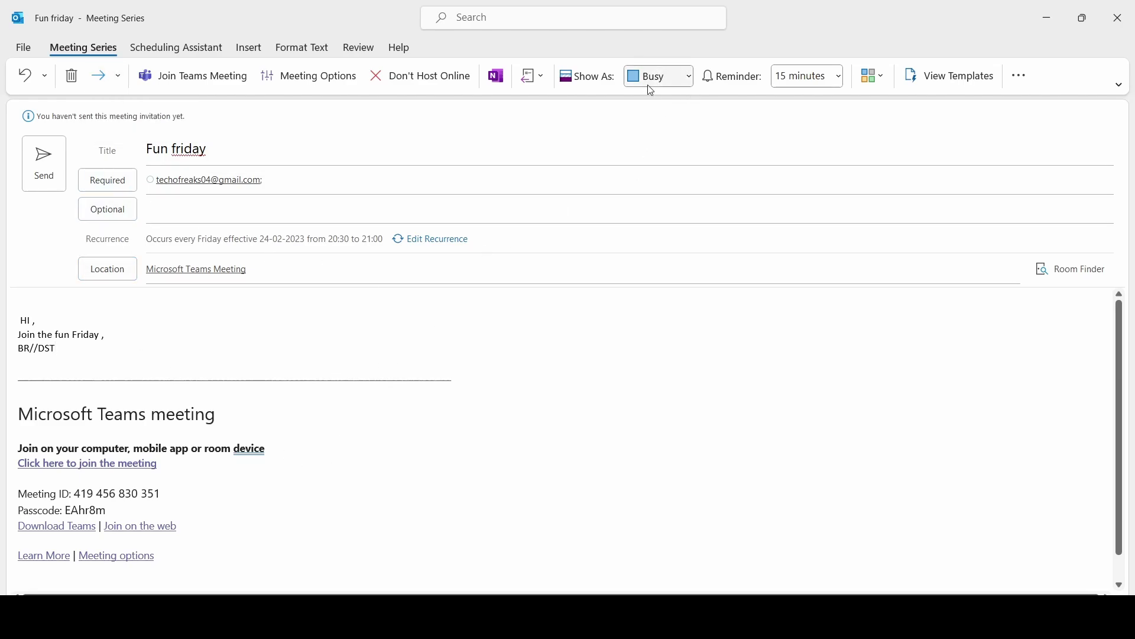
click(687, 79)
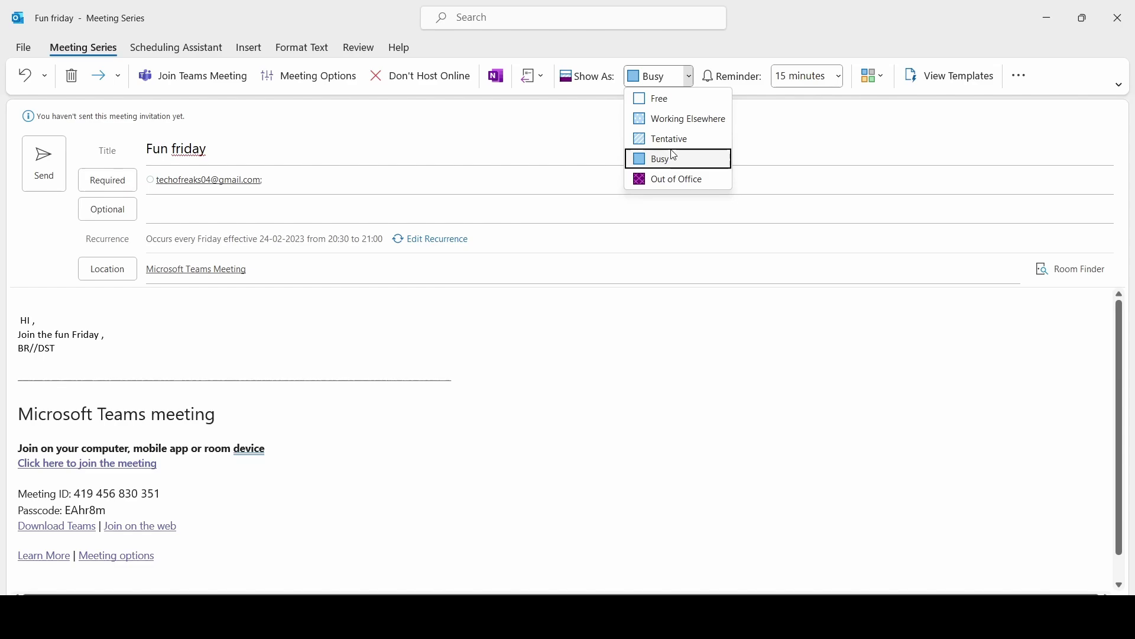
click(688, 131)
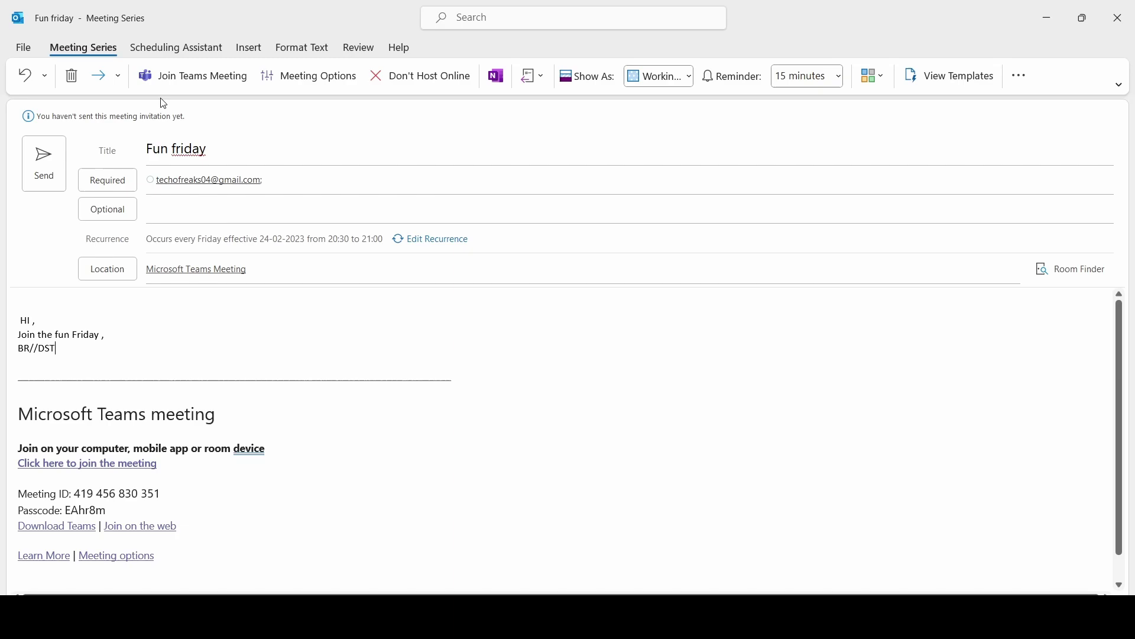
Open the Scheduling Assistant, view the attendee's contact card, and scroll to 24 February.
click(177, 48)
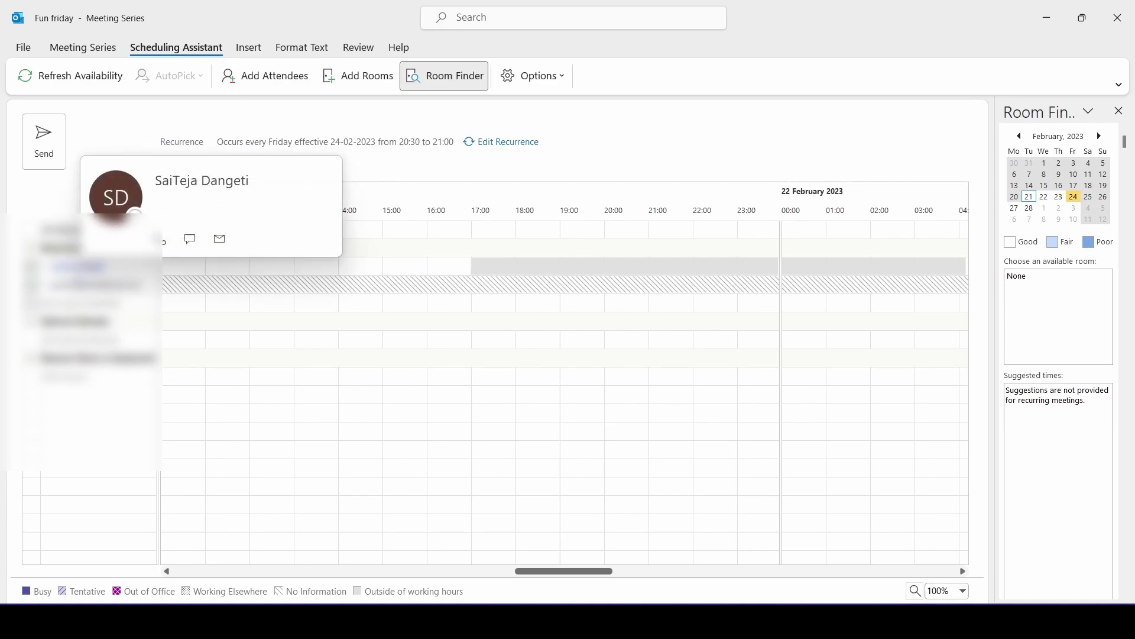
mouse_move(95, 285)
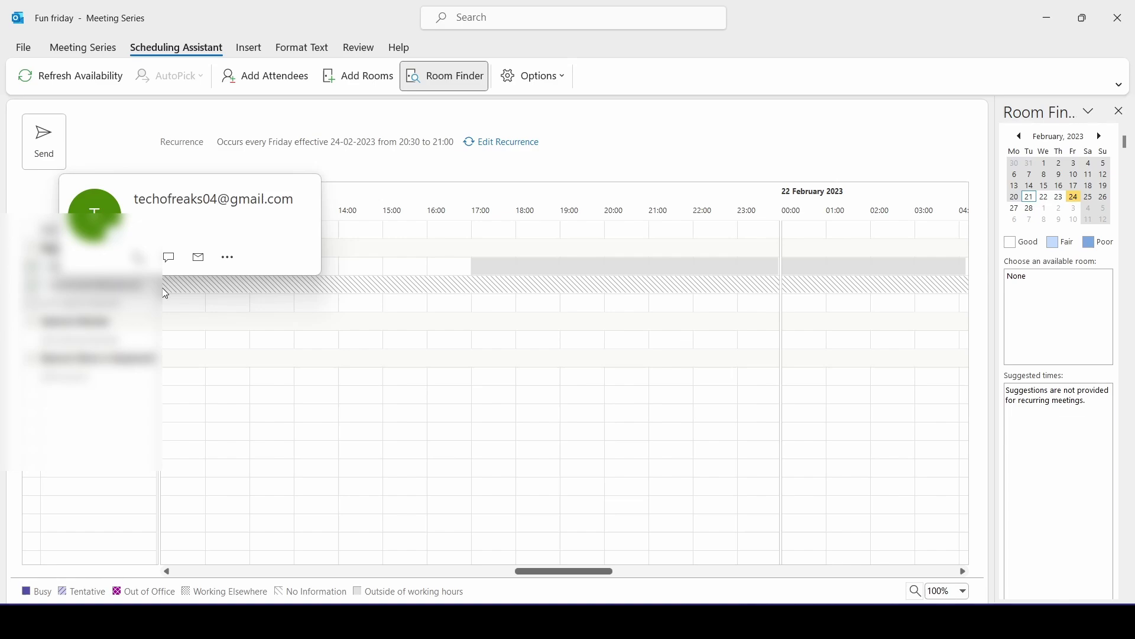
mouse_move(165, 286)
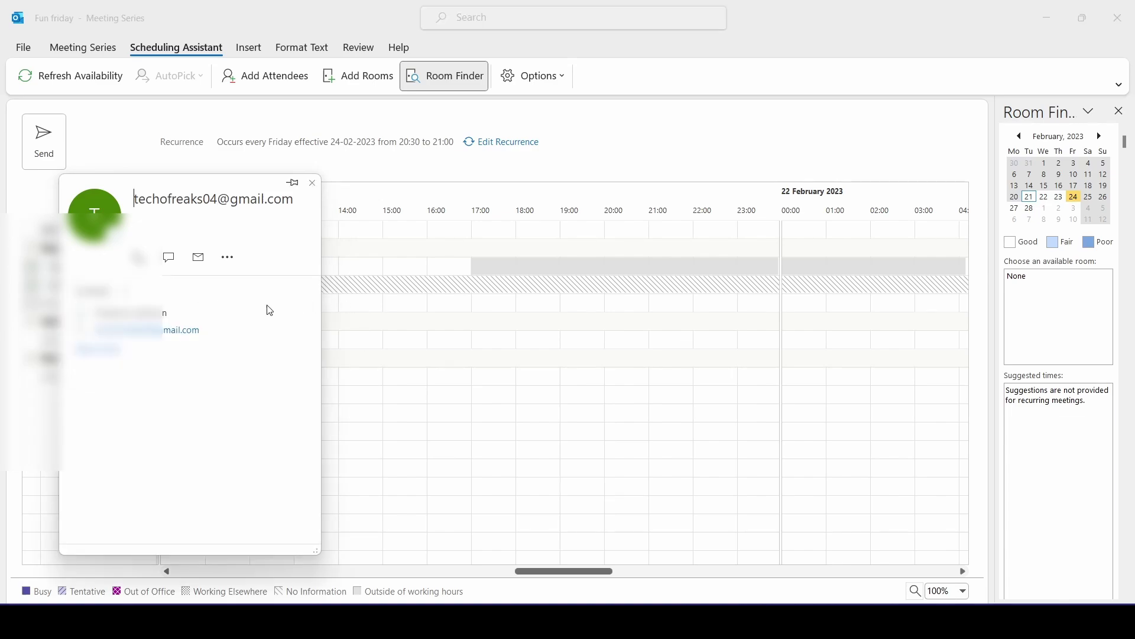
click(357, 300)
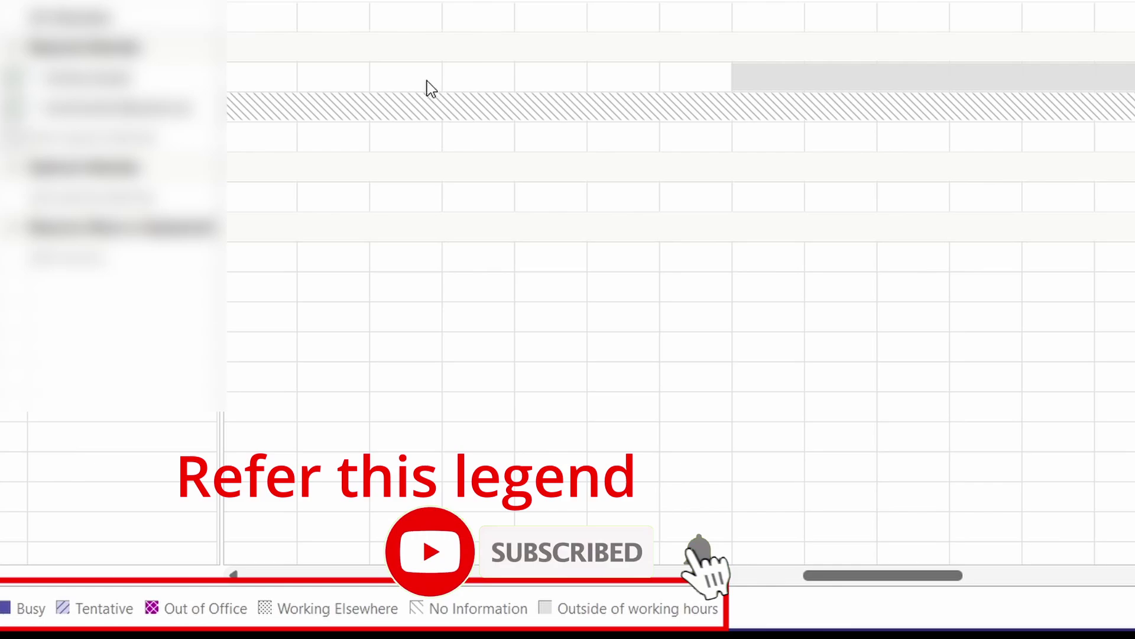
mouse_move(541, 67)
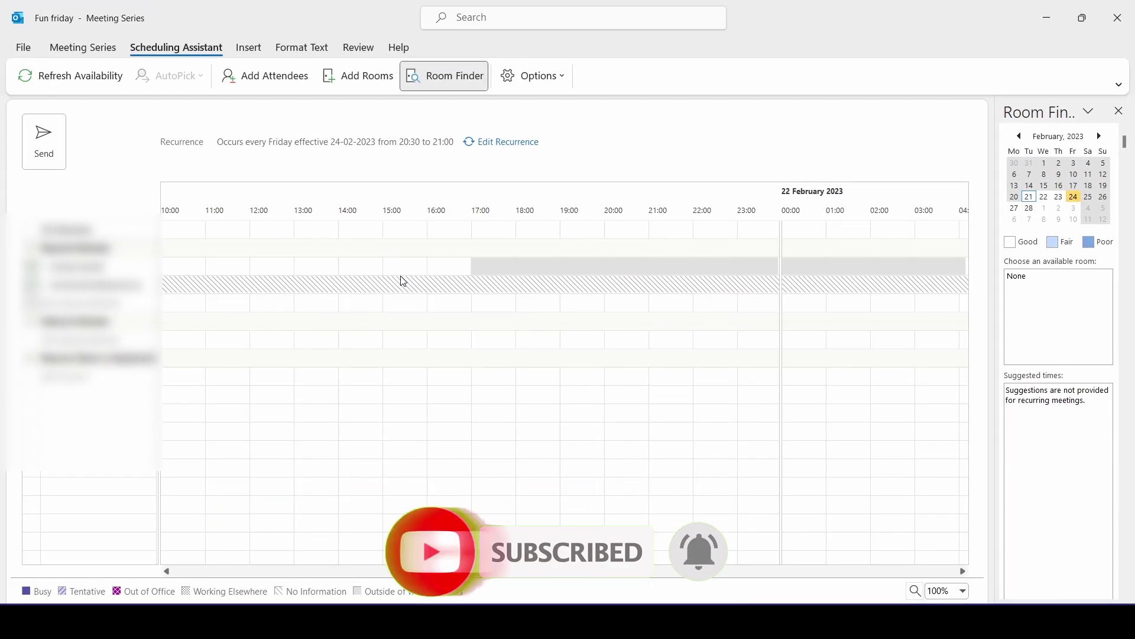
mouse_move(315, 293)
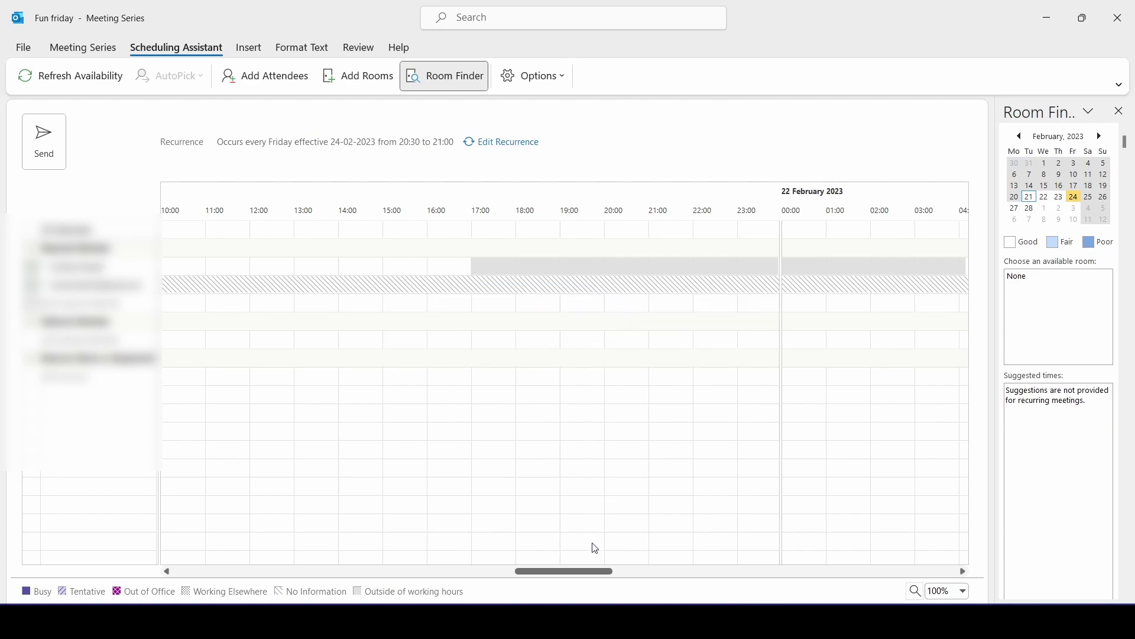
drag(562, 571, 618, 571)
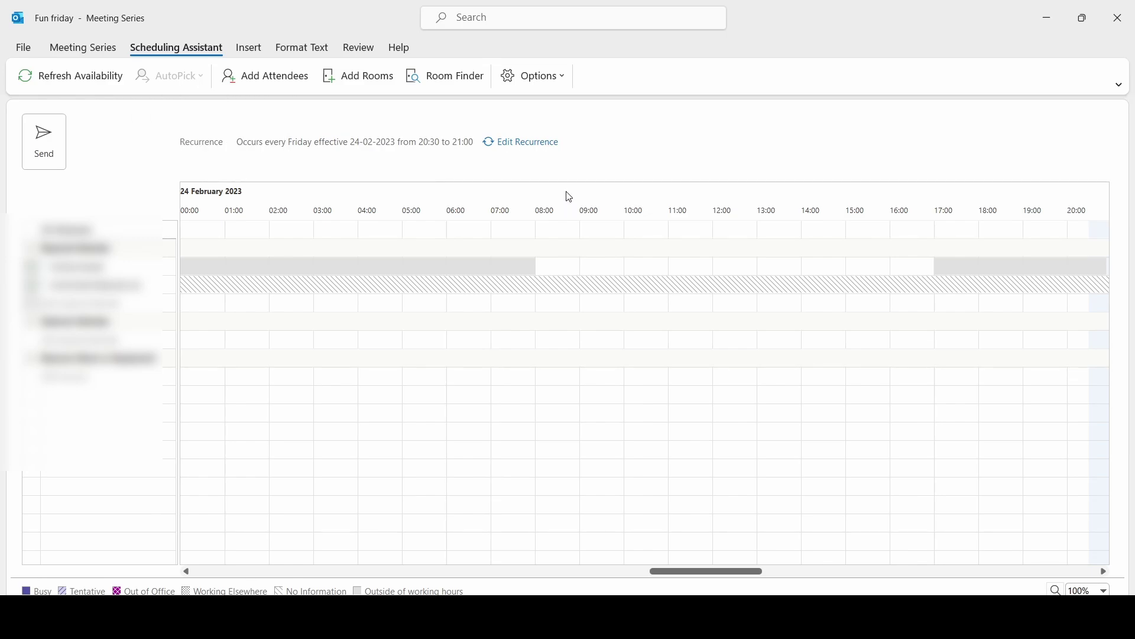
Toggle between Meeting Series and Scheduling Assistant, ending on the Meeting Series details form.
click(84, 55)
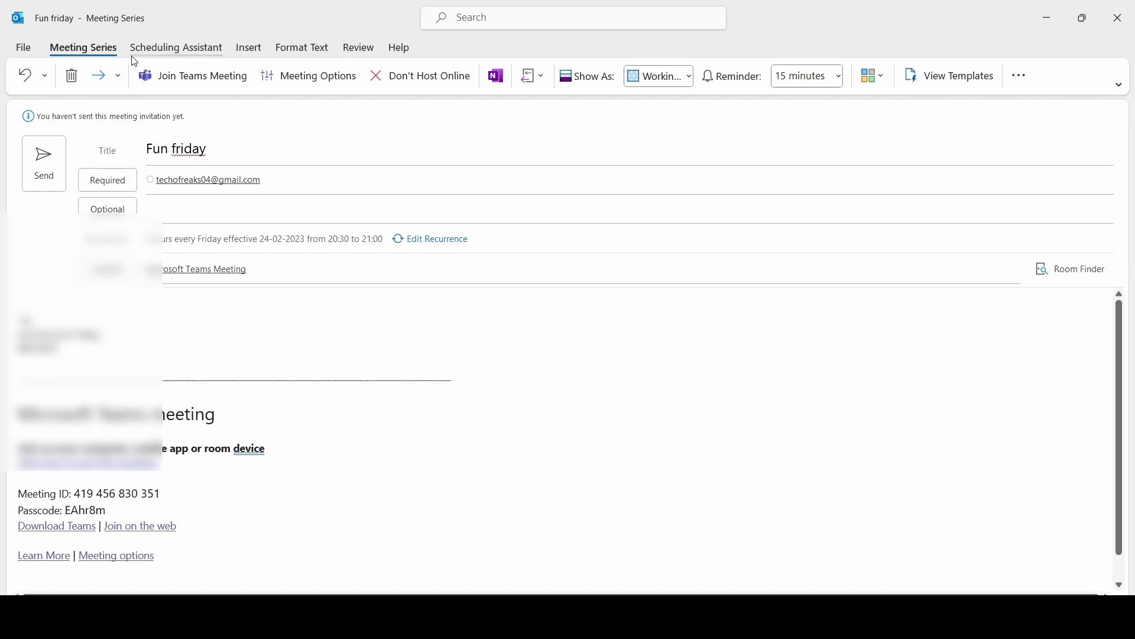
click(181, 54)
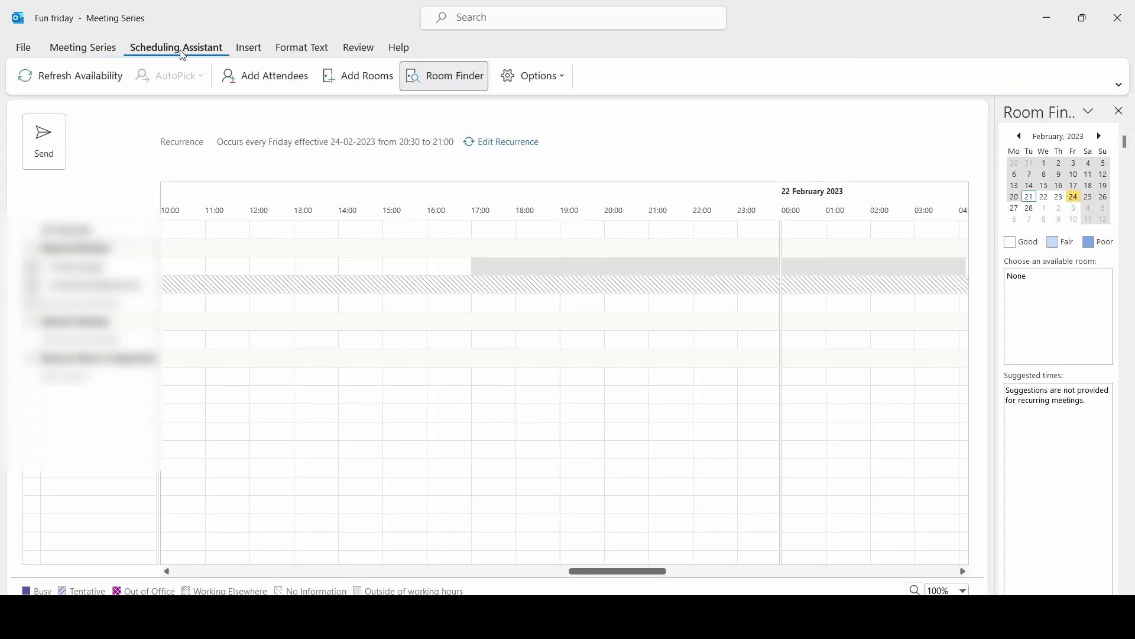
click(94, 48)
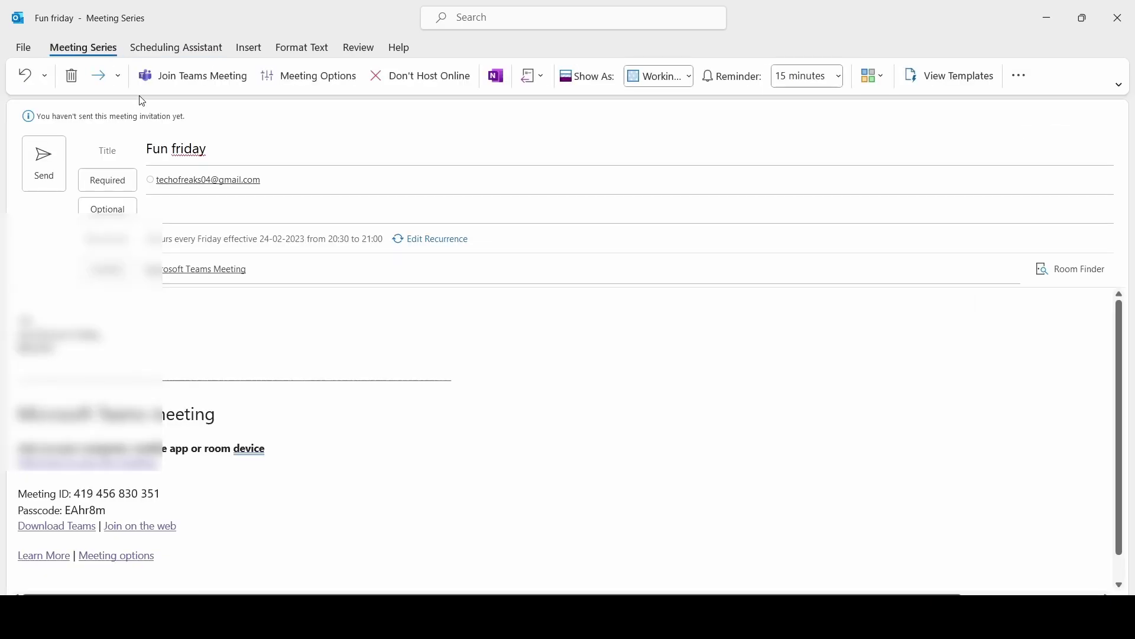